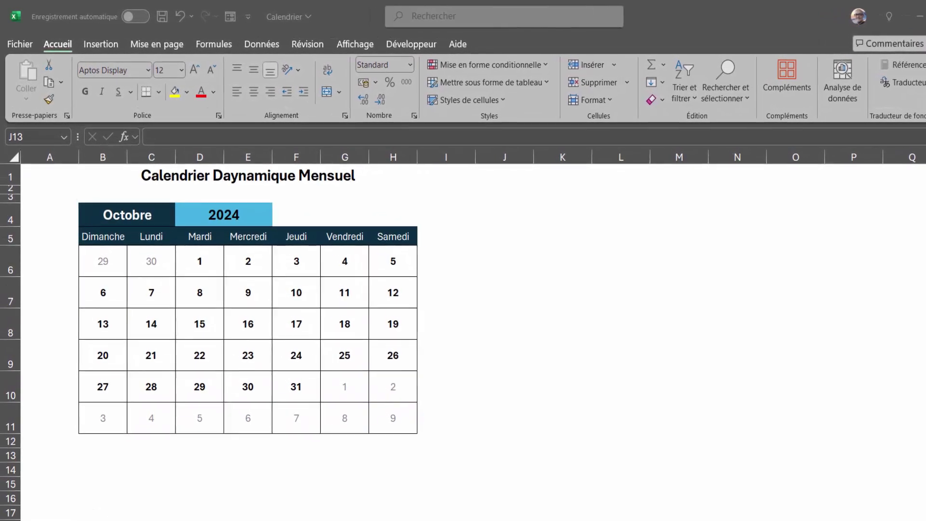
Switch the calendar to Juillet 2027 using the B4 month and D4 year dropdowns.
{"action": "left_click", "coordinate": [144, 216]}
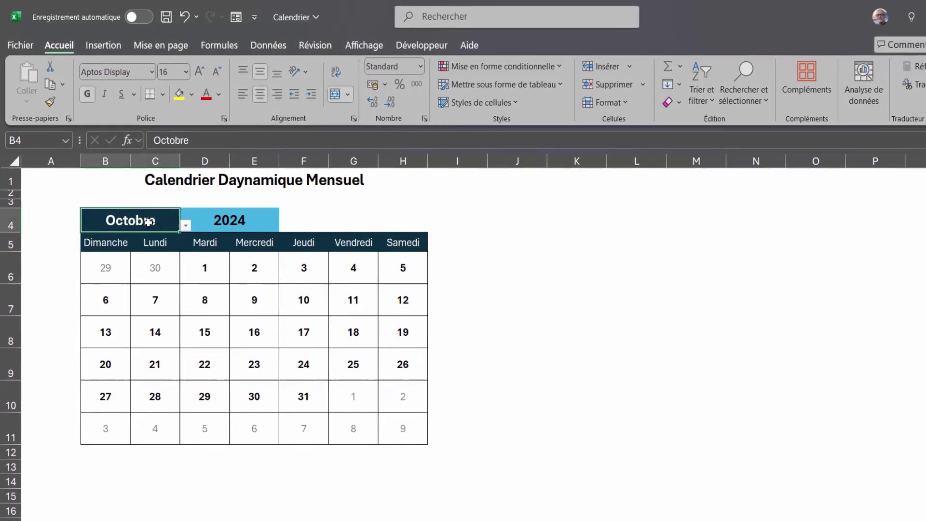
{"action": "left_click", "coordinate": [186, 225]}
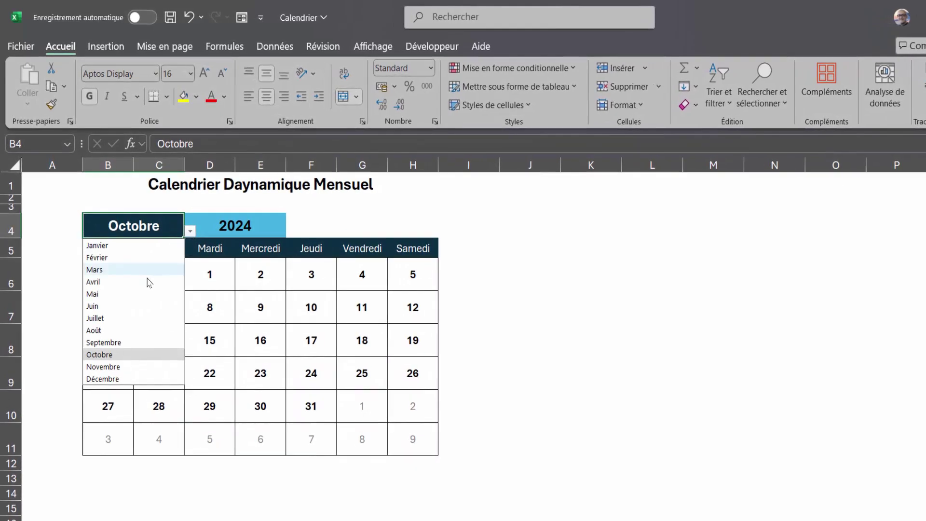
{"action": "left_click", "coordinate": [131, 318]}
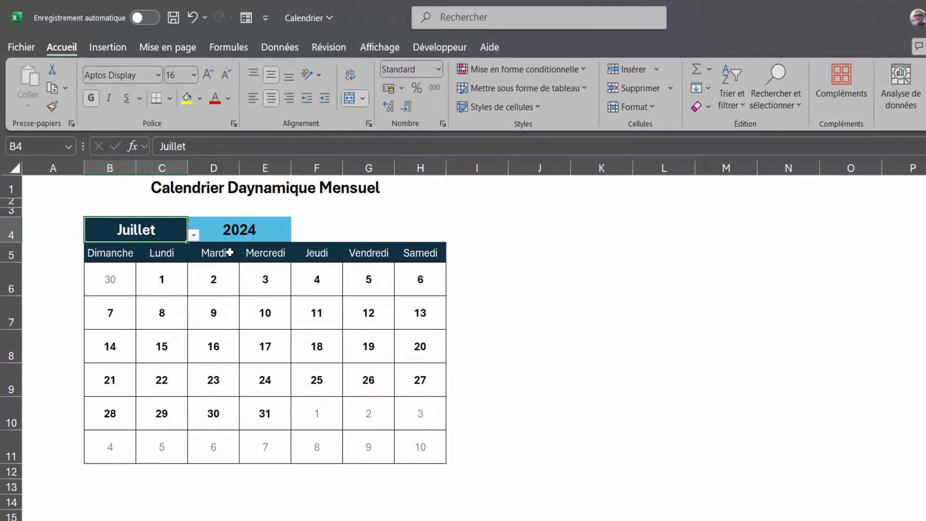
{"action": "left_click", "coordinate": [266, 227]}
{"action": "left_click", "coordinate": [296, 235]}
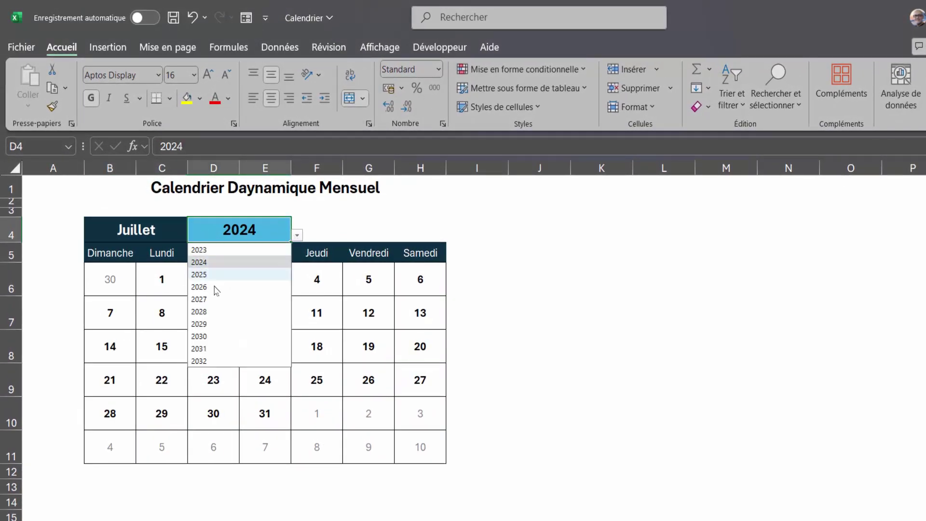
{"action": "left_click", "coordinate": [215, 299]}
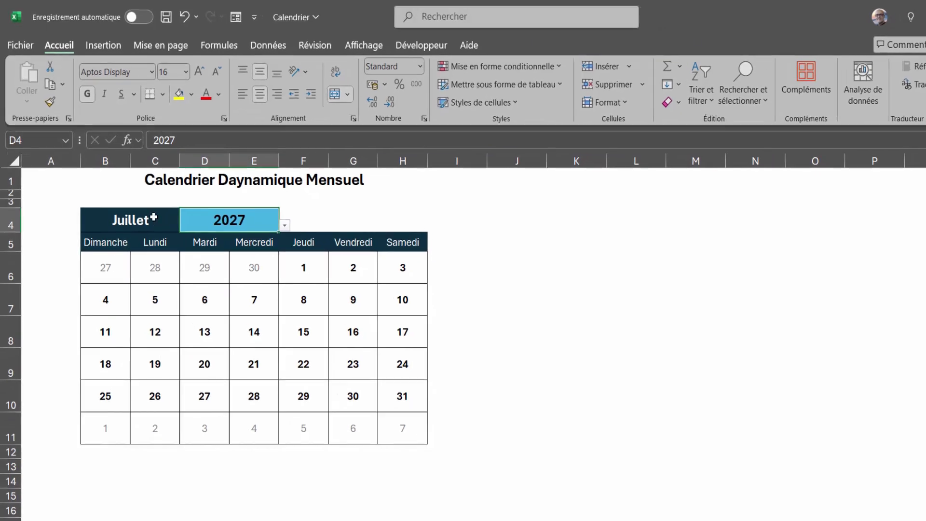
Change the month in B4 to Mai so the calendar shows May 2027.
{"action": "left_click", "coordinate": [162, 222]}
{"action": "left_click", "coordinate": [168, 204]}
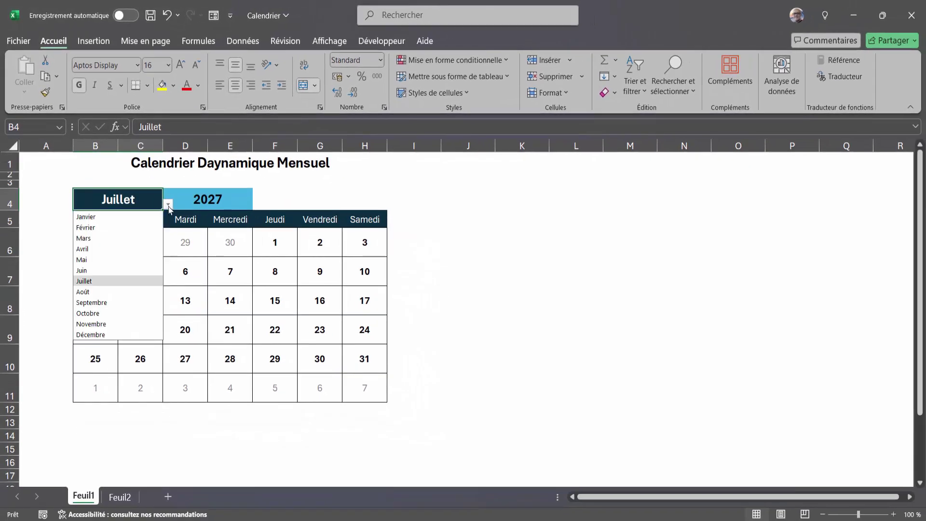
{"action": "left_click", "coordinate": [145, 259]}
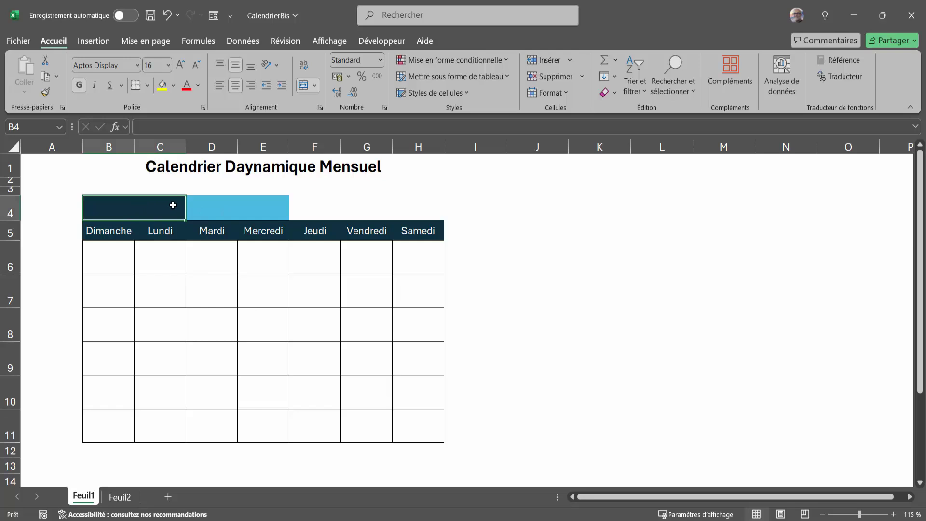
Point out the still-empty year cell D4 and month cell B4 in the CalendrierBis template.
{"action": "left_click", "coordinate": [261, 213]}
{"action": "left_click", "coordinate": [148, 204]}
{"action": "left_click", "coordinate": [260, 213]}
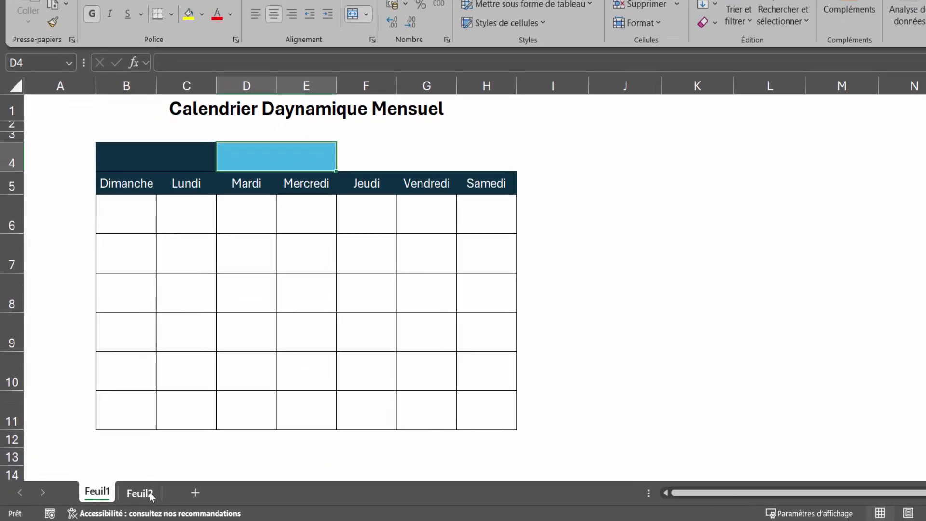
On Feuil2, enter janvier in B4 and fill the month names down column B.
{"action": "left_click", "coordinate": [144, 493]}
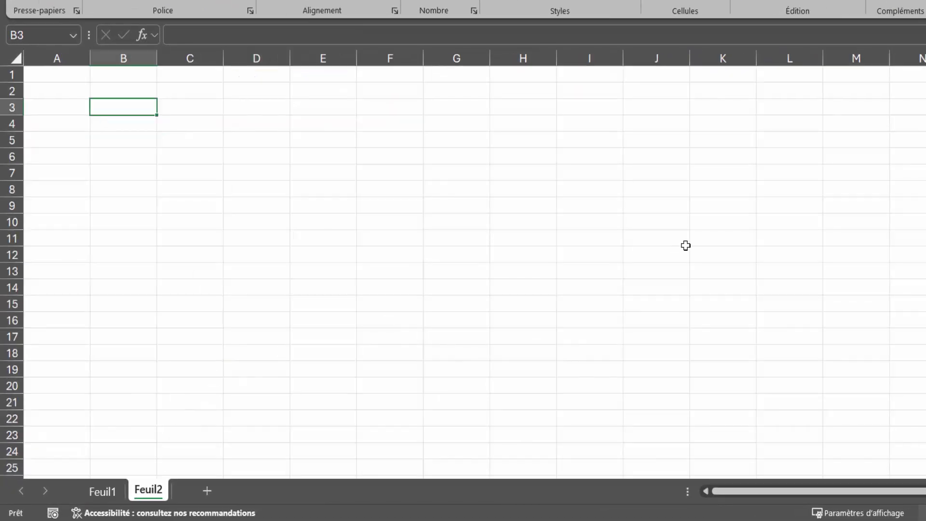
{"action": "left_click", "coordinate": [116, 121]}
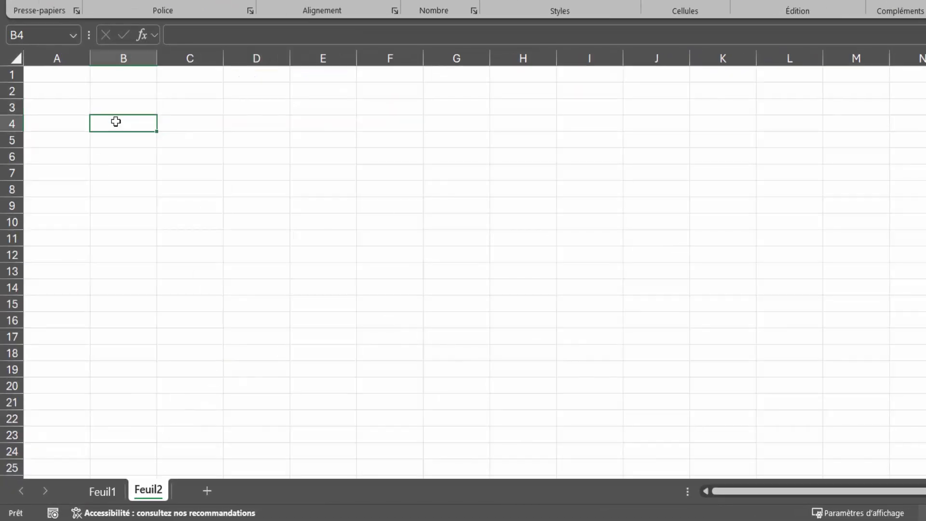
{"action": "type", "text": "janvier"}
{"action": "key", "text": "Return"}
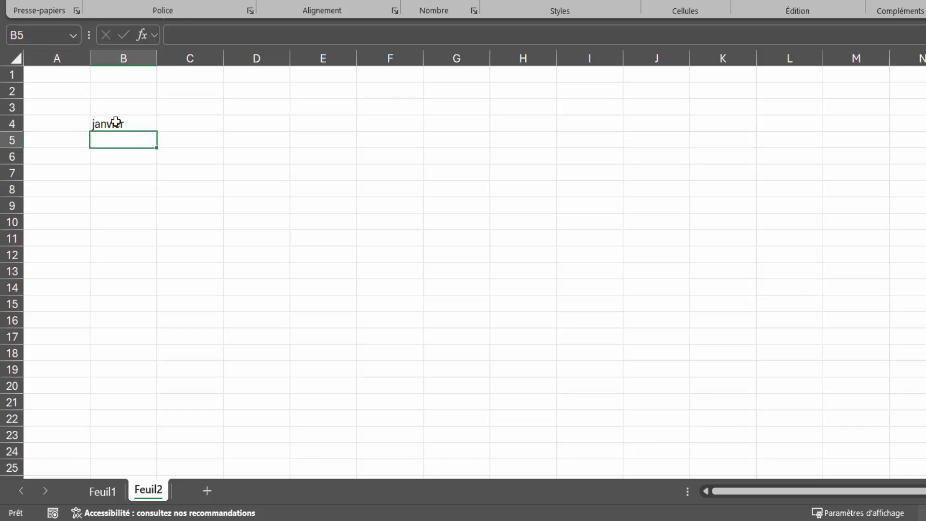
{"action": "left_click", "coordinate": [116, 121]}
{"action": "left_click_drag", "start_coordinate": [157, 131], "coordinate": [145, 321]}
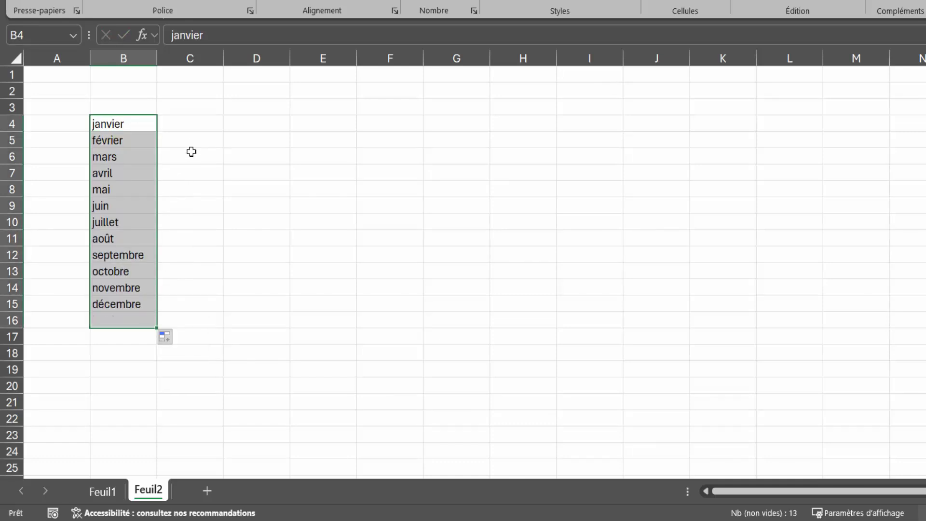
Enter 2023 in C4, fill it as a series to 2033 in C14, and return to Feuil1.
{"action": "left_click", "coordinate": [201, 126]}
{"action": "type", "text": "2023"}
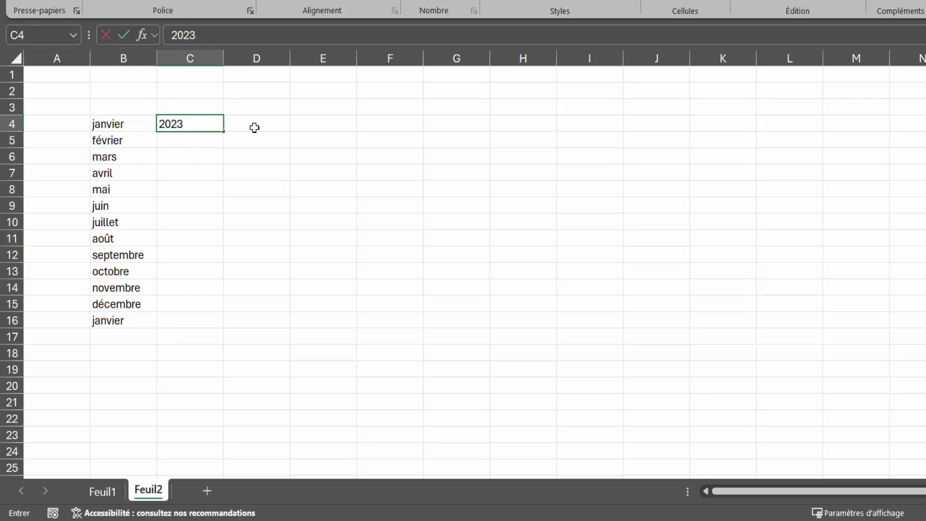
{"action": "key", "text": "Return"}
{"action": "left_click", "coordinate": [190, 124]}
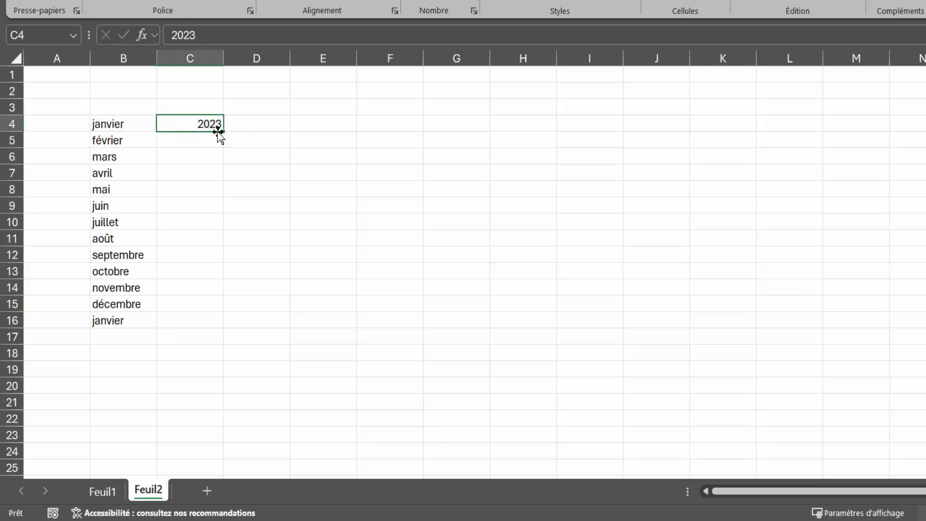
{"action": "left_click_drag", "start_coordinate": [223, 132], "coordinate": [210, 294]}
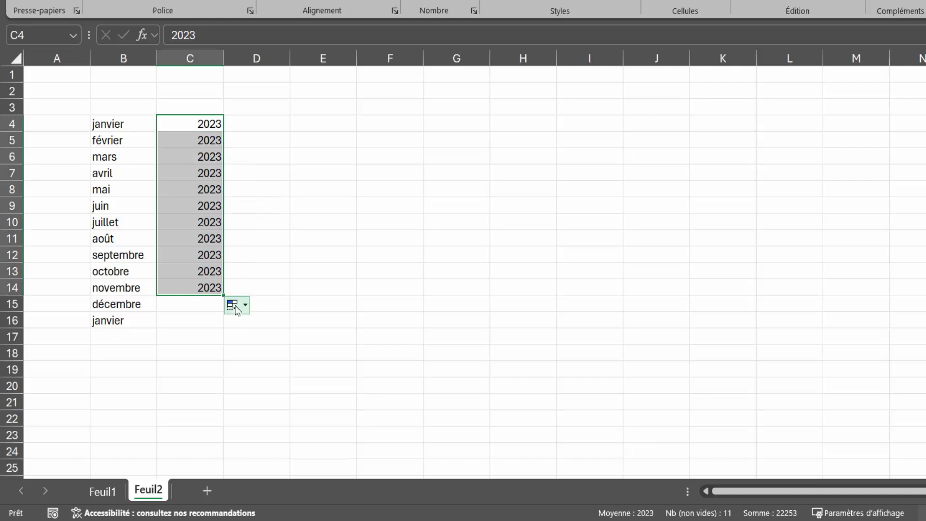
{"action": "left_click", "coordinate": [236, 305]}
{"action": "left_click", "coordinate": [252, 344]}
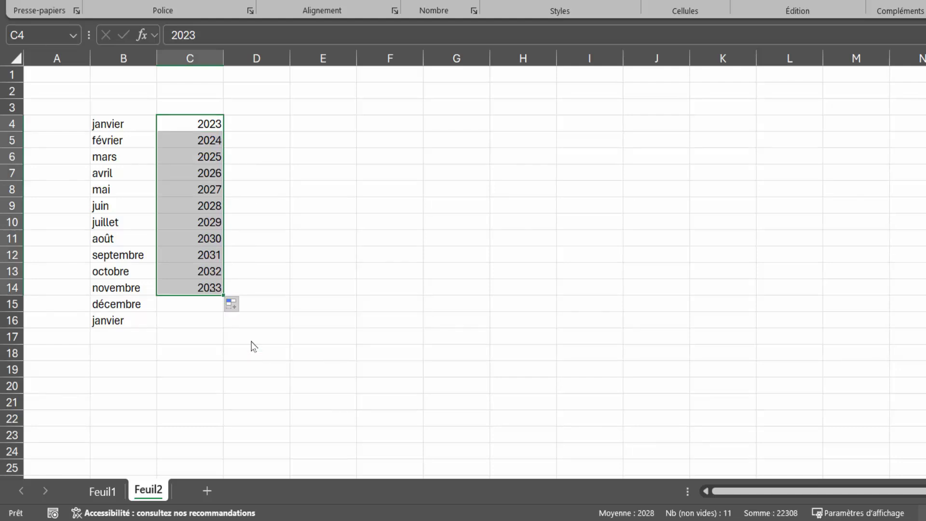
{"action": "left_click", "coordinate": [200, 250]}
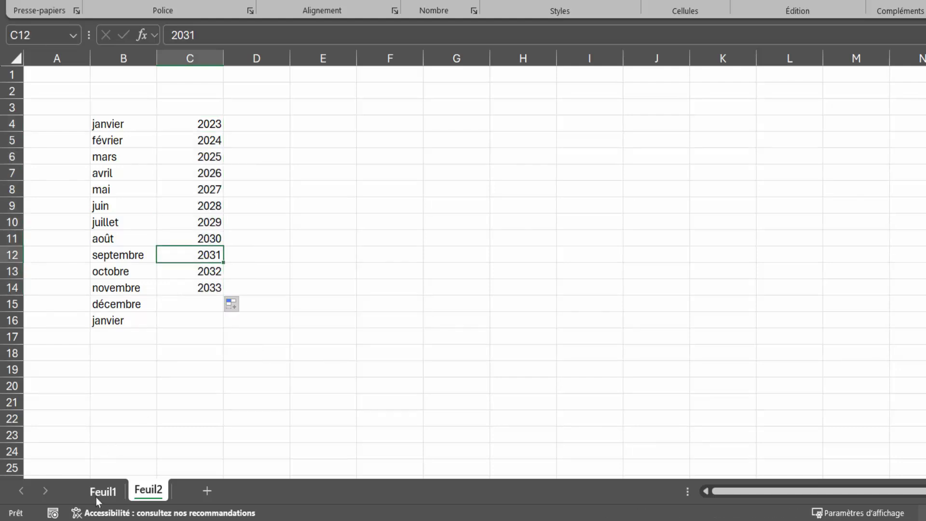
{"action": "left_click", "coordinate": [98, 496]}
{"action": "left_click", "coordinate": [159, 144]}
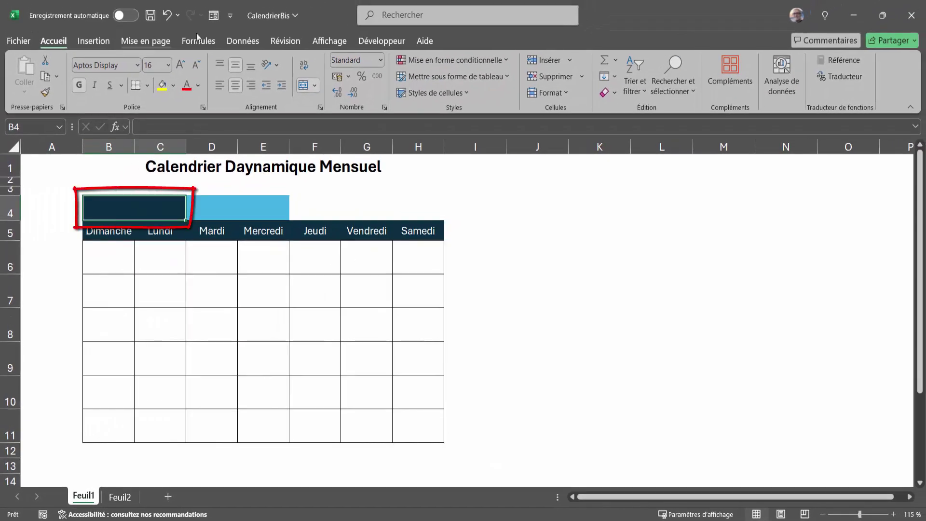
Add a List data validation to B4 with source Feuil2!$B$4:$B$15.
{"action": "left_click", "coordinate": [243, 40]}
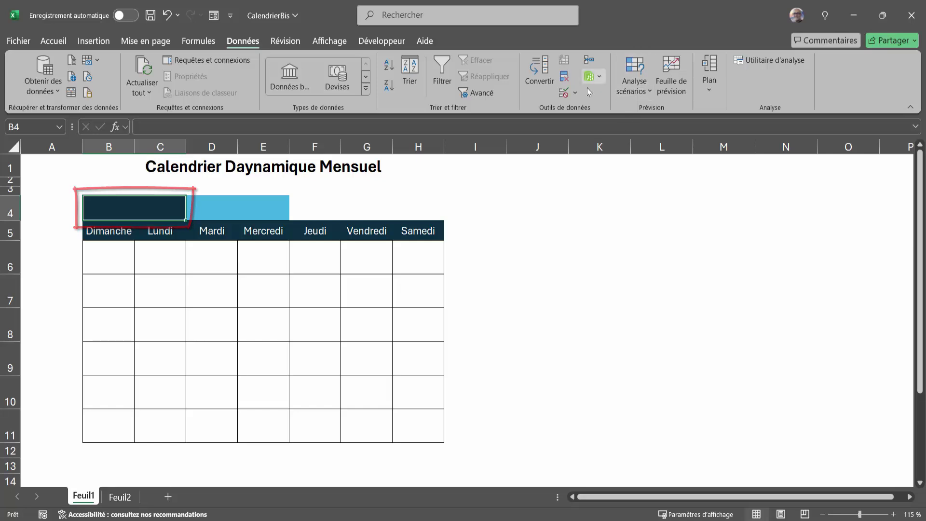
{"action": "left_click", "coordinate": [576, 93]}
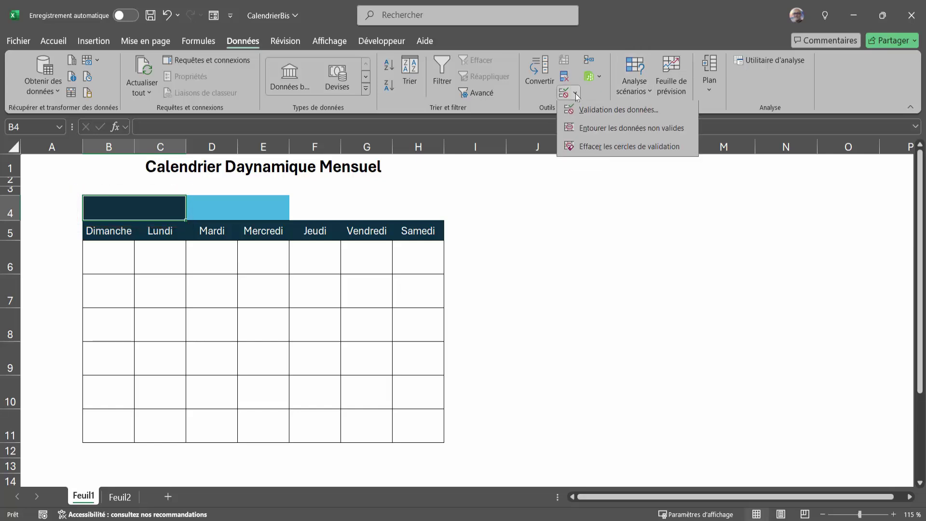
{"action": "left_click", "coordinate": [582, 112]}
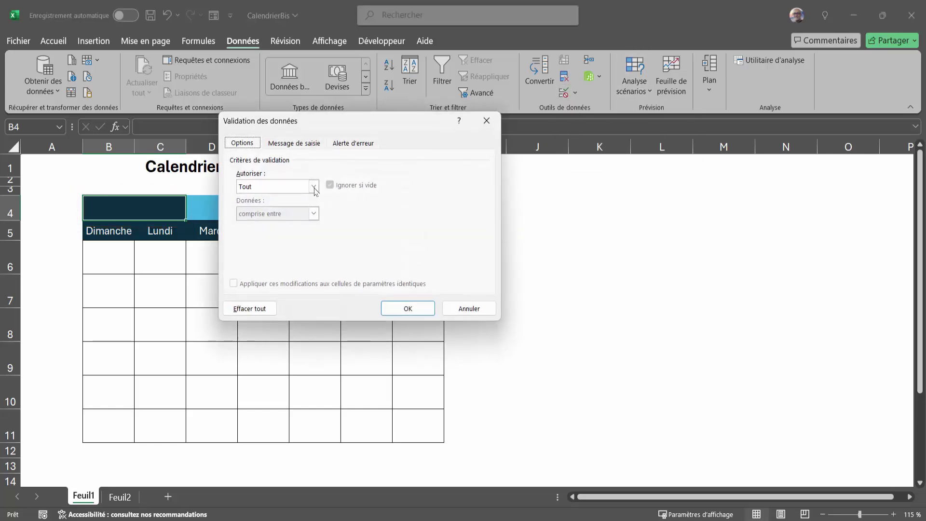
{"action": "left_click", "coordinate": [314, 187]}
{"action": "left_click", "coordinate": [261, 225]}
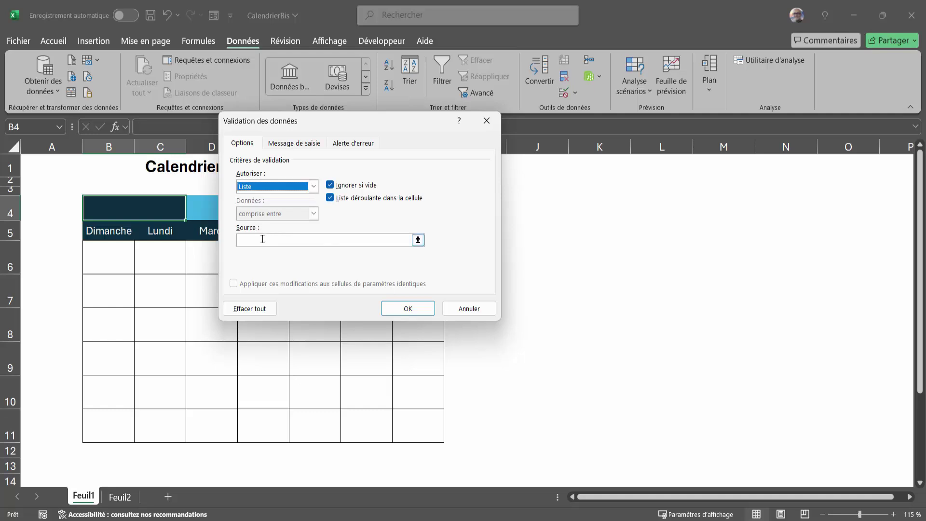
{"action": "left_click", "coordinate": [266, 241]}
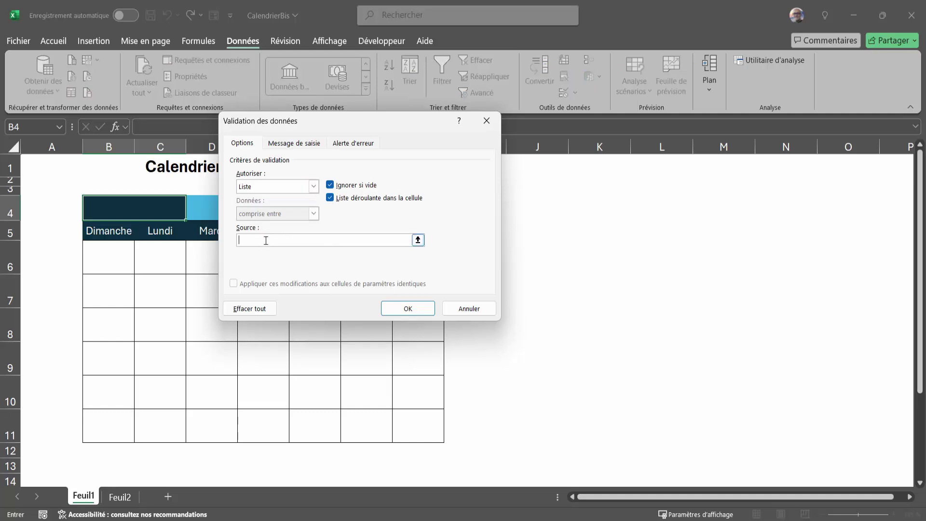
{"action": "left_click", "coordinate": [116, 498]}
{"action": "left_click_drag", "start_coordinate": [96, 199], "coordinate": [85, 345]}
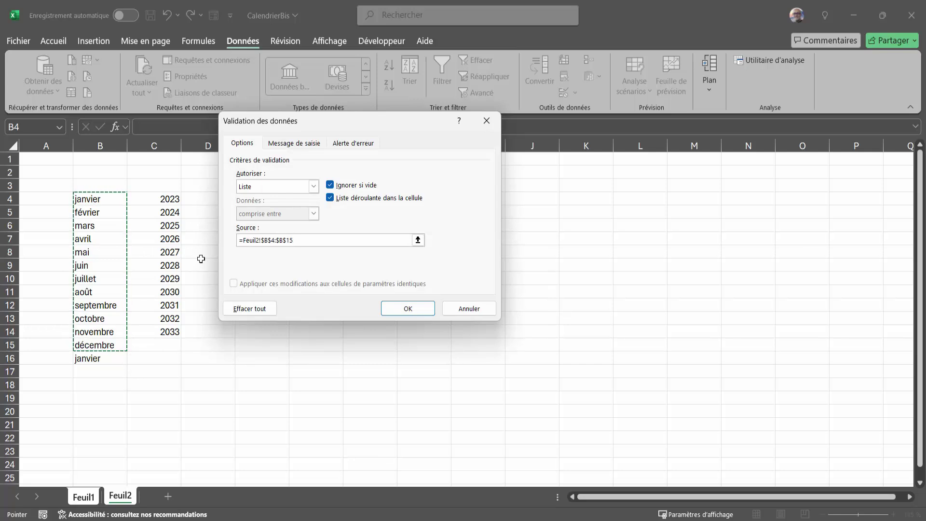
{"action": "left_click", "coordinate": [415, 309]}
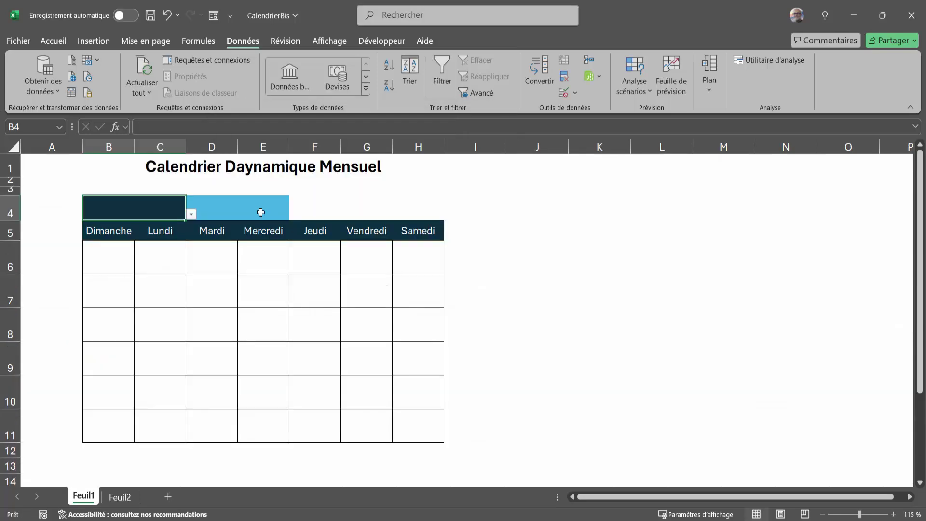
Choose février from B4's new month dropdown.
{"action": "left_click", "coordinate": [192, 215]}
{"action": "left_click", "coordinate": [133, 237]}
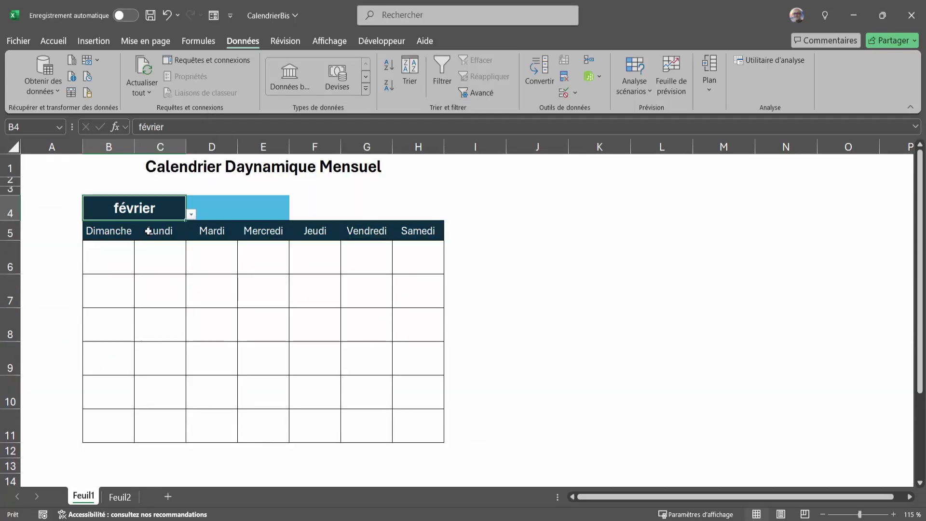
{"action": "left_click", "coordinate": [237, 211]}
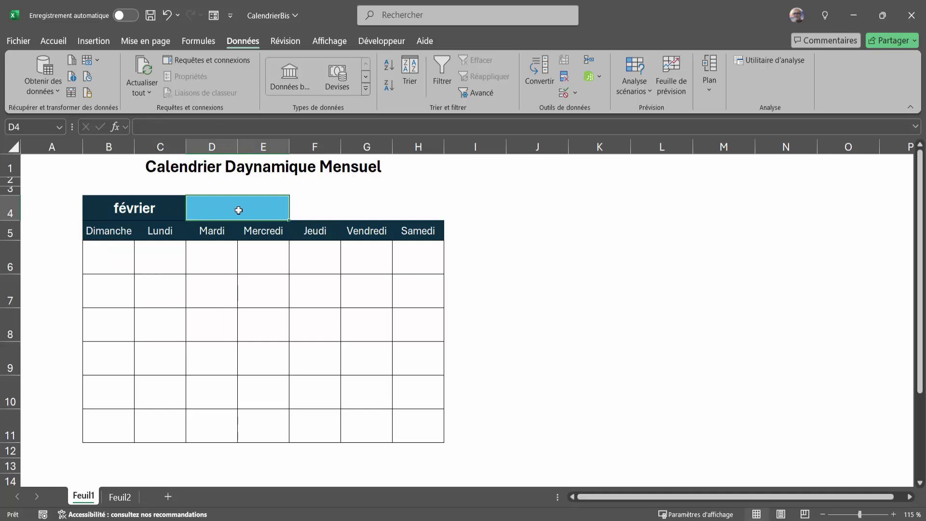
Add a List data validation to D4 with source Feuil2!$C$4:$C$14.
{"action": "left_click", "coordinate": [576, 94]}
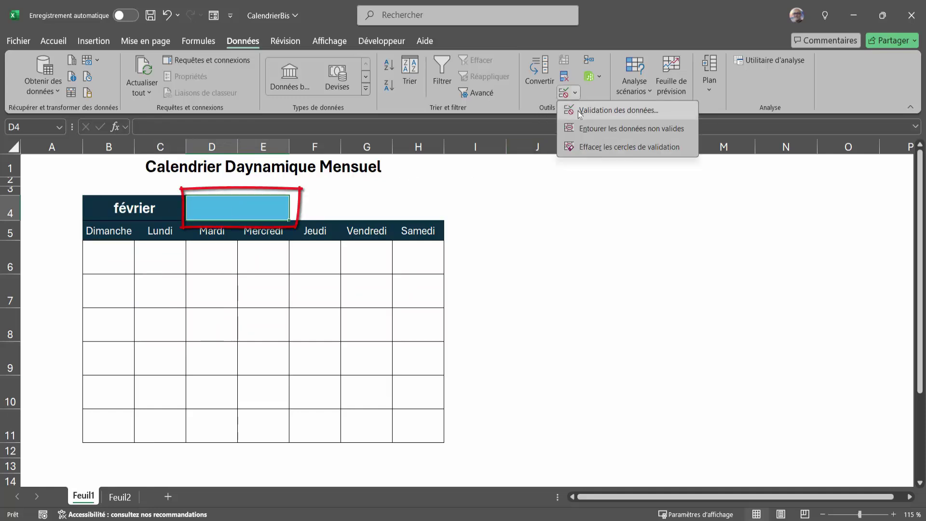
{"action": "left_click", "coordinate": [579, 111]}
{"action": "left_click", "coordinate": [261, 189]}
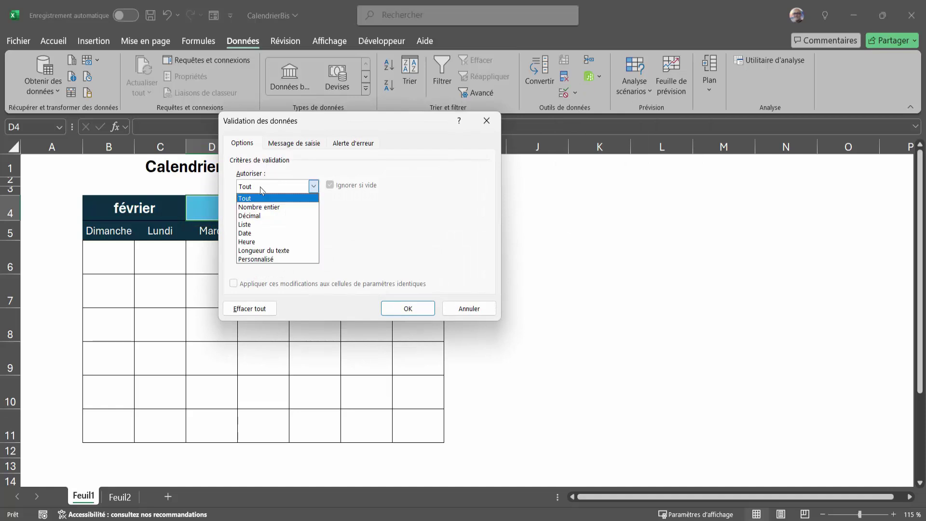
{"action": "left_click", "coordinate": [252, 224]}
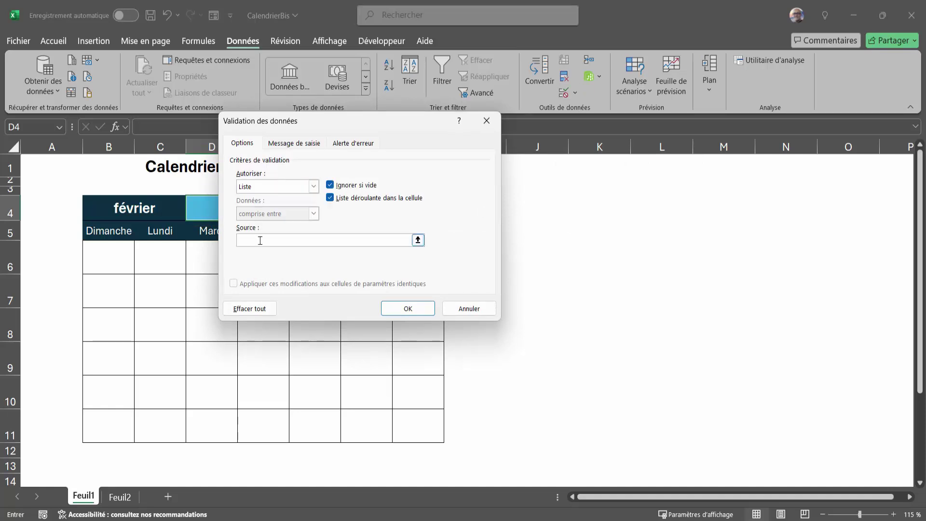
{"action": "left_click", "coordinate": [260, 241]}
{"action": "left_click", "coordinate": [121, 503]}
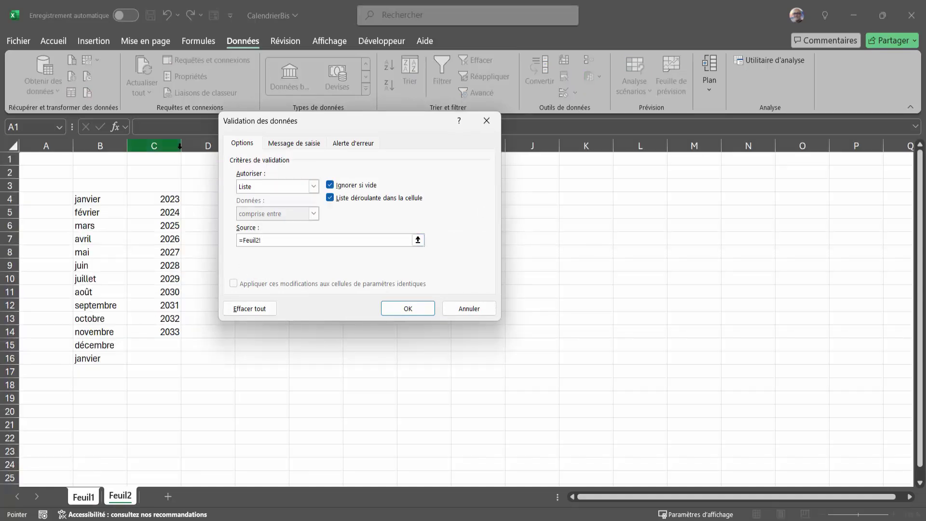
{"action": "left_click_drag", "start_coordinate": [159, 199], "coordinate": [159, 328]}
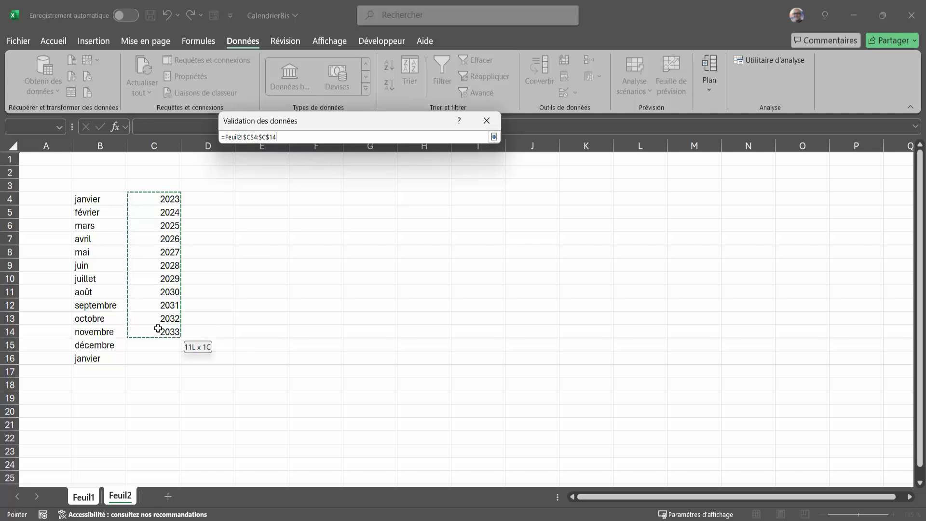
{"action": "left_click", "coordinate": [408, 310]}
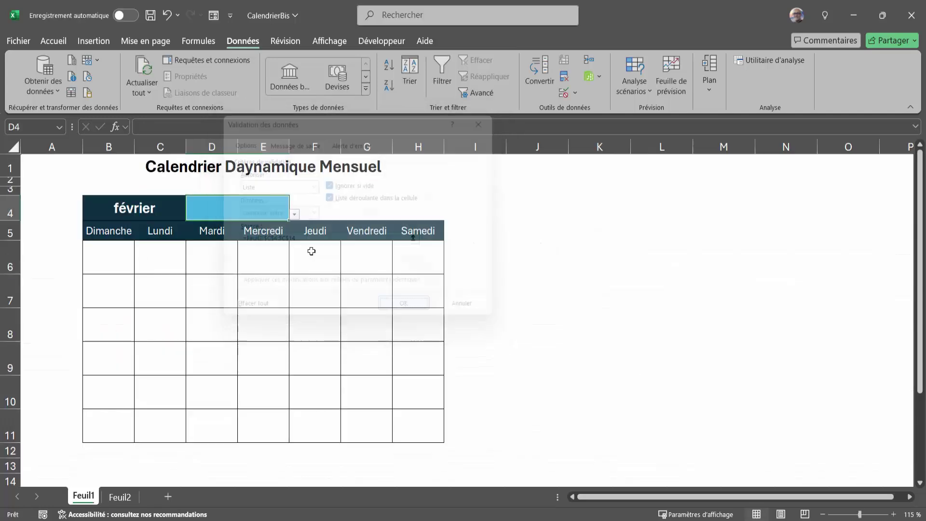
Choose 2023 from D4's year dropdown so the header reads février 2023.
{"action": "left_click", "coordinate": [294, 215]}
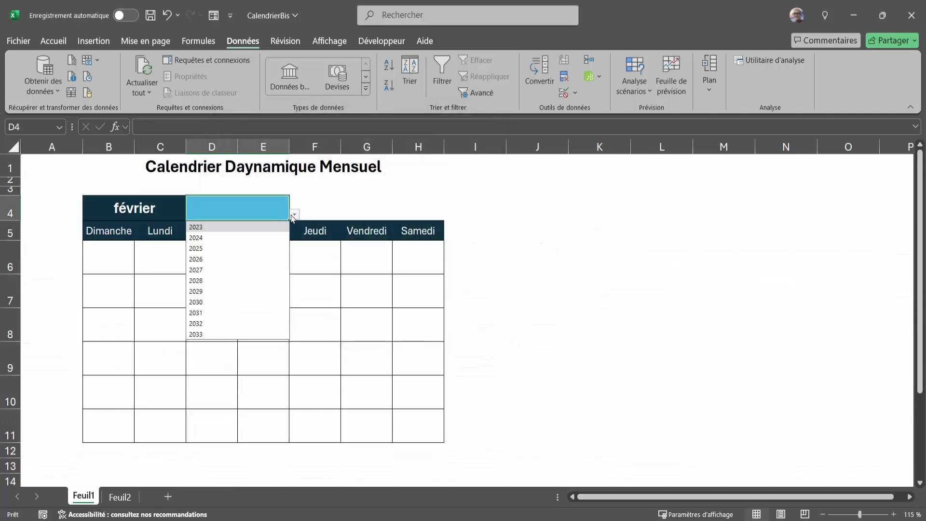
{"action": "left_click", "coordinate": [224, 227]}
{"action": "left_click", "coordinate": [145, 212]}
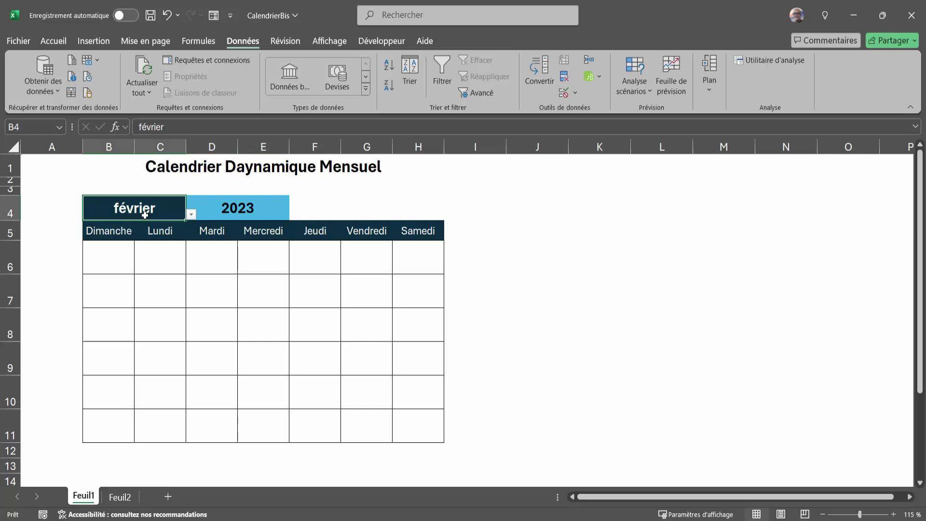
{"action": "left_click", "coordinate": [245, 211]}
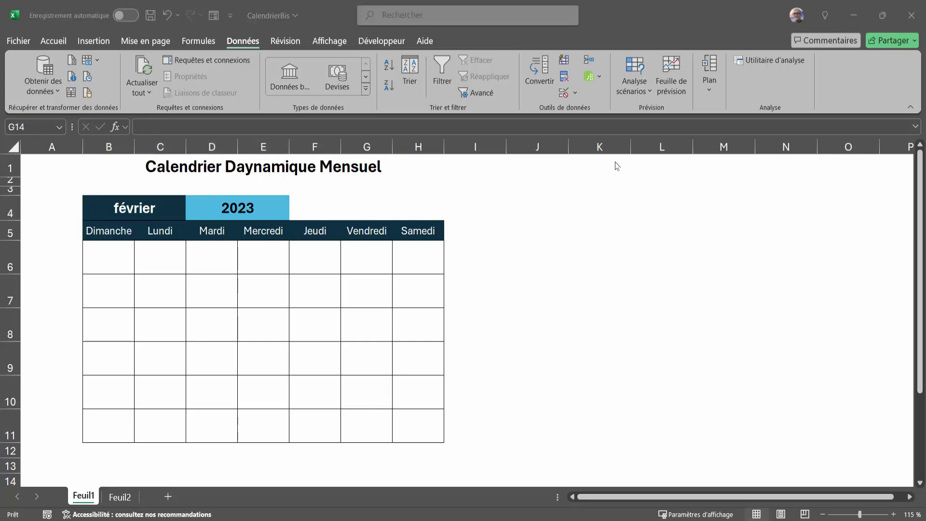
{"action": "left_click", "coordinate": [554, 249]}
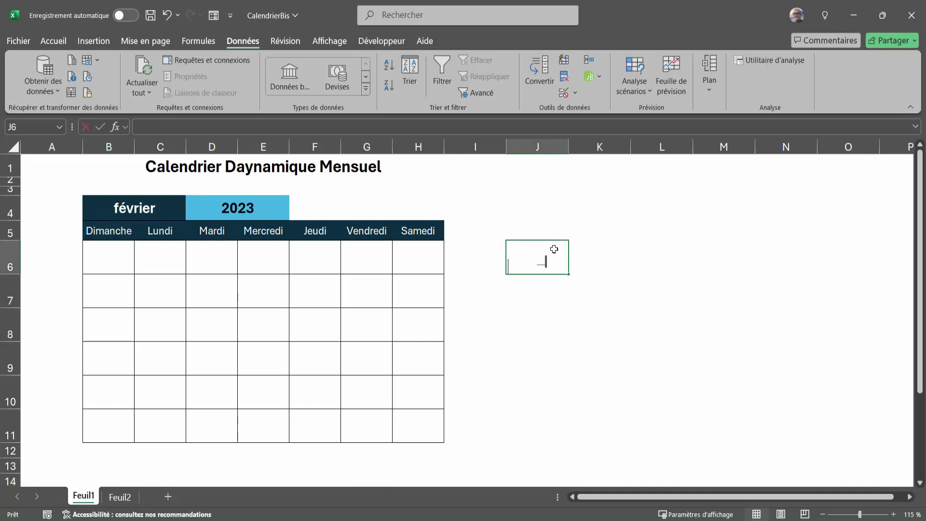
Type the labels SEQUENCE, DATEVAL and JOURSEM into J6, J7 and J8.
{"action": "type", "text": "SEQUENCE"}
{"action": "key", "text": "Return"}
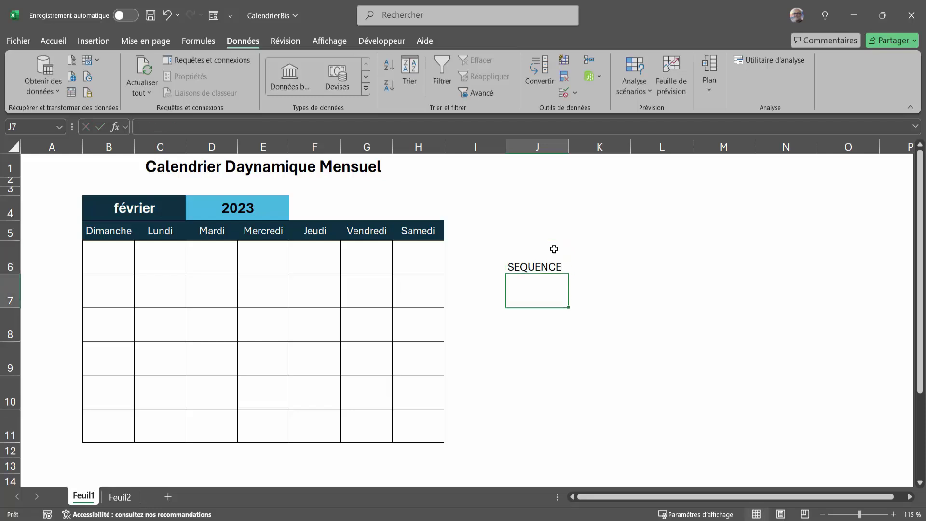
{"action": "type", "text": "DATEVAL"}
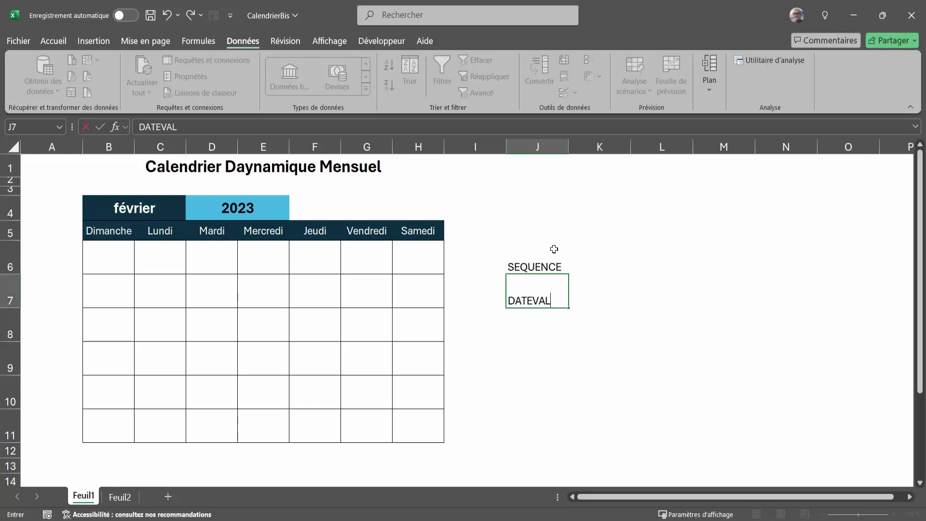
{"action": "key", "text": "Return"}
{"action": "type", "text": "JOURSEM"}
{"action": "key", "text": "Return"}
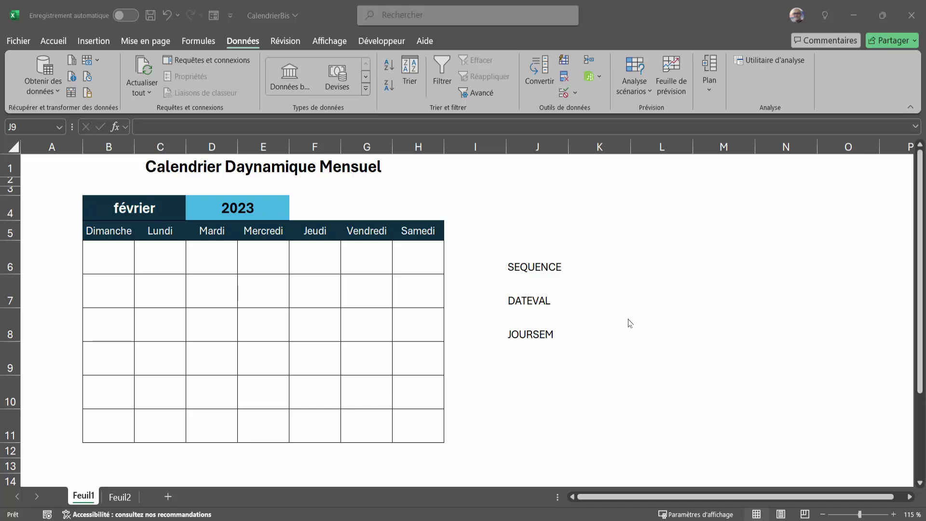
Enter =SEQUENCE(2;5;1;2) in L6 and inspect the spilled odd numbers 1–19.
{"action": "left_click", "coordinate": [646, 265]}
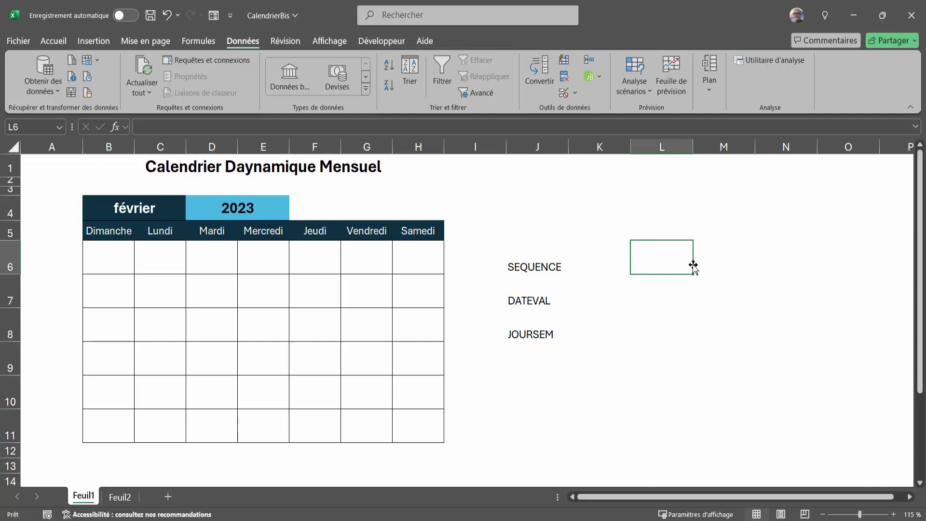
{"action": "type", "text": "+SE"}
{"action": "key", "text": "BackSpace"}
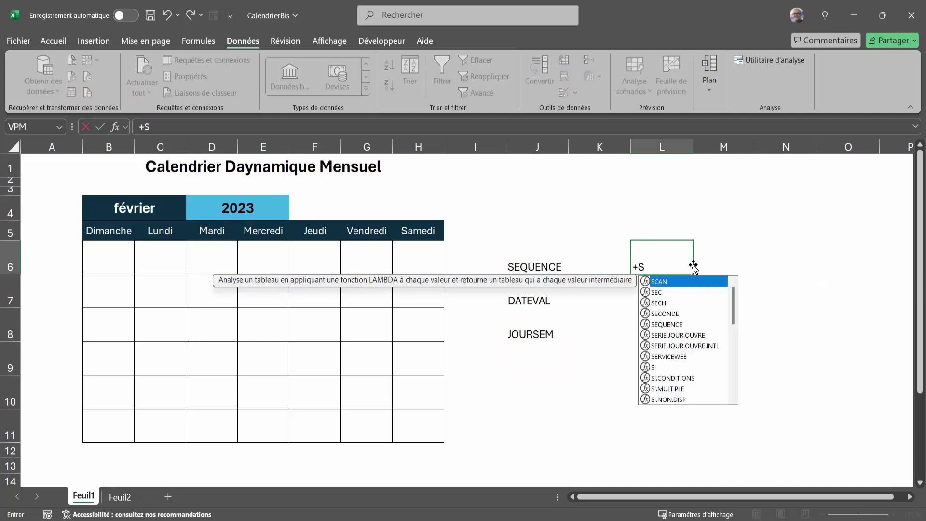
{"action": "key", "text": "BackSpace"}
{"action": "key", "text": "BackSpace"}
{"action": "type", "text": "=sequence("}
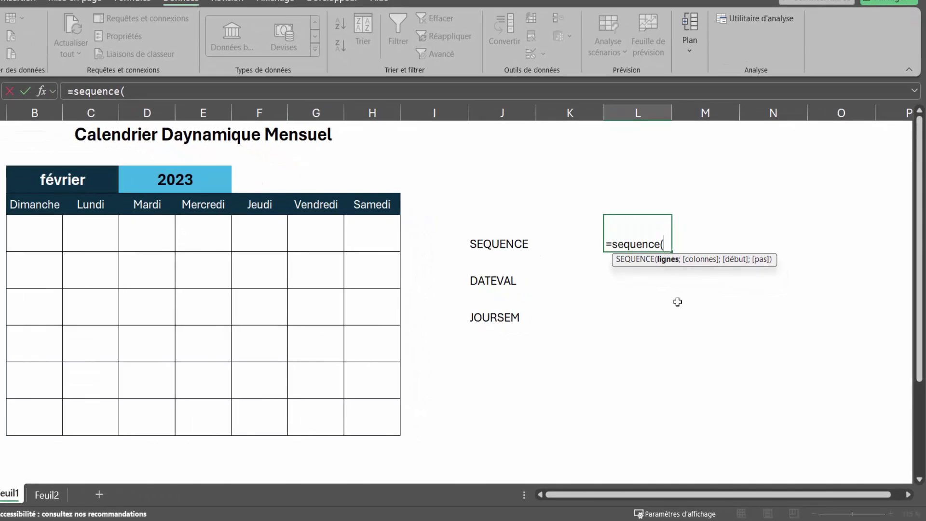
{"action": "type", "text": "2;"}
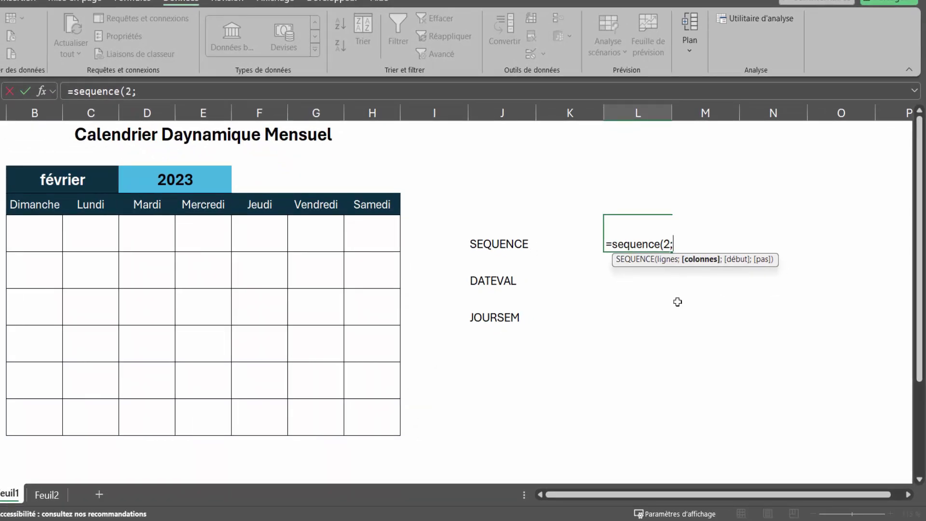
{"action": "type", "text": "5"}
{"action": "type", "text": ";"}
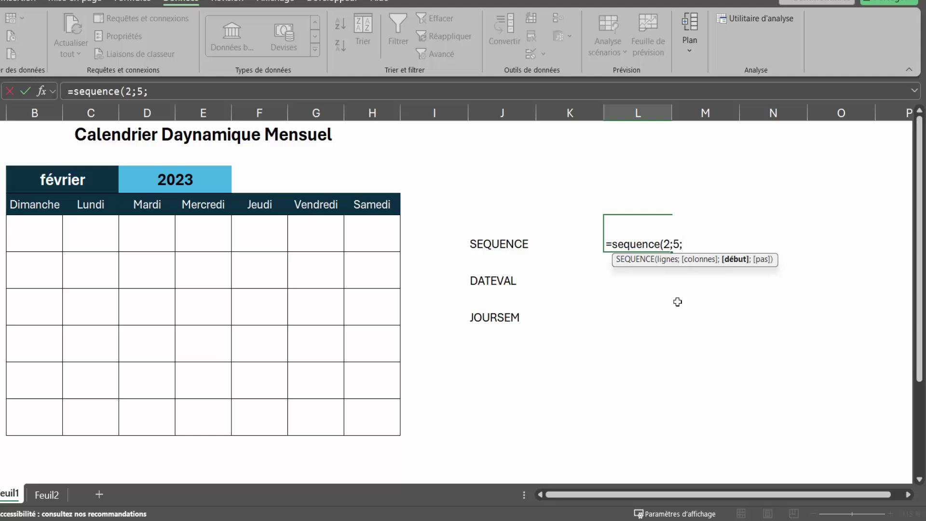
{"action": "type", "text": "1;2"}
{"action": "type", "text": ")"}
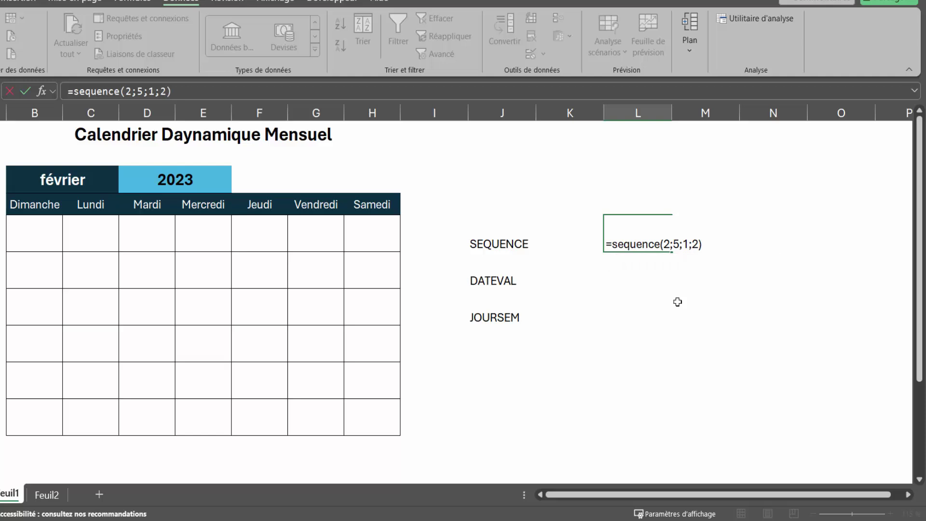
{"action": "key", "text": "Return"}
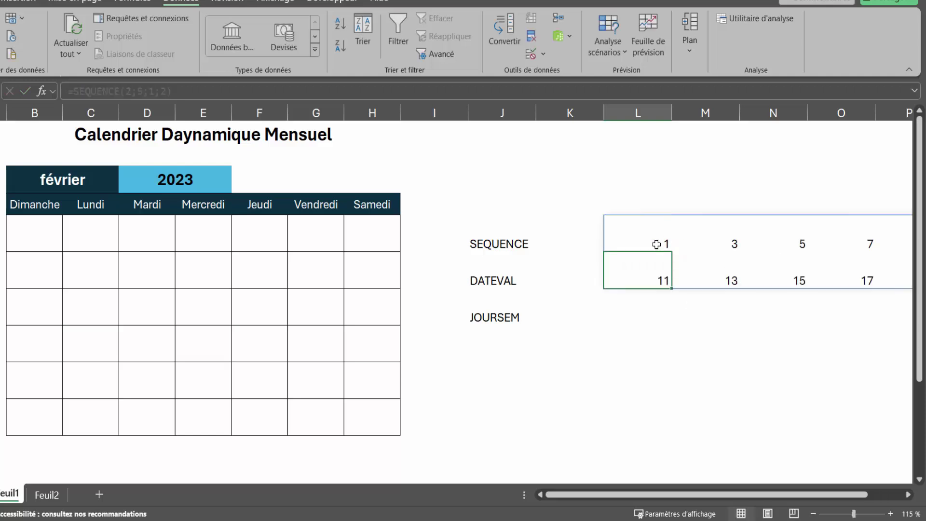
{"action": "left_click", "coordinate": [656, 243]}
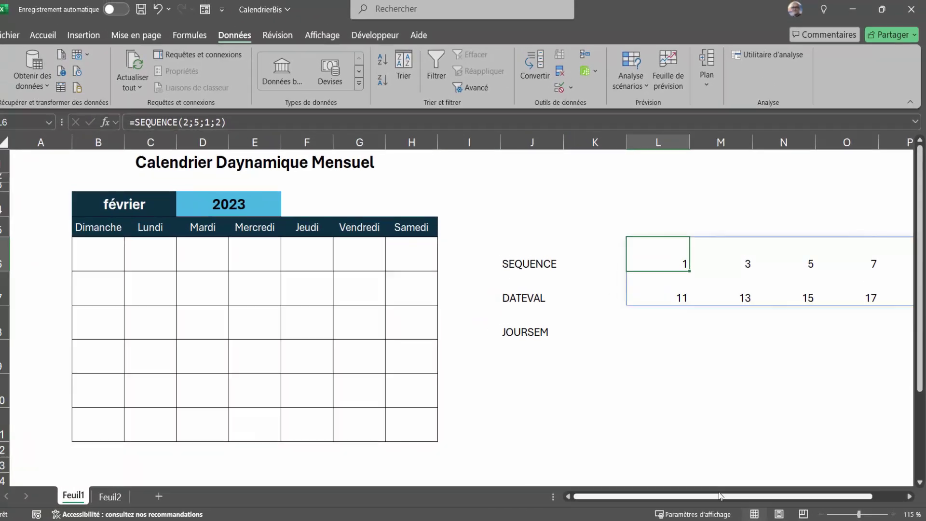
{"action": "left_click_drag", "start_coordinate": [719, 496], "coordinate": [756, 496]}
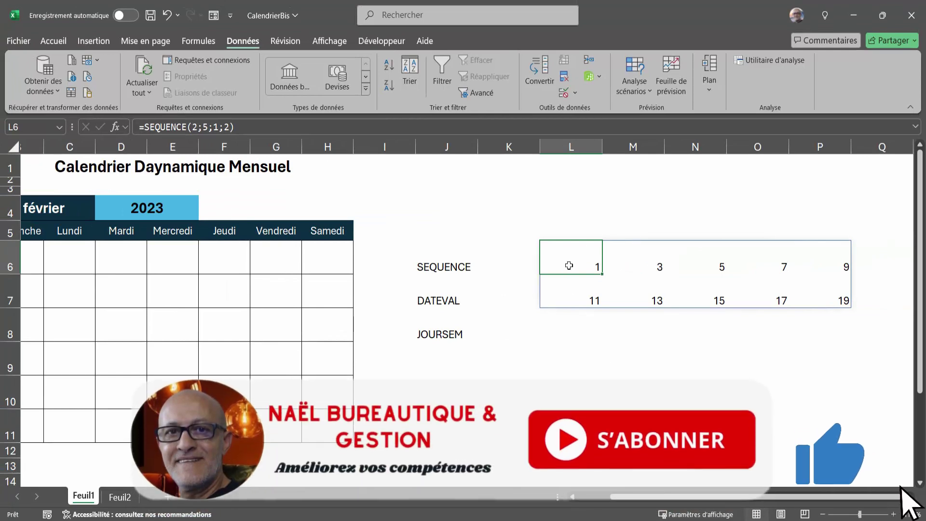
{"action": "left_click", "coordinate": [658, 263]}
{"action": "left_click", "coordinate": [714, 263]}
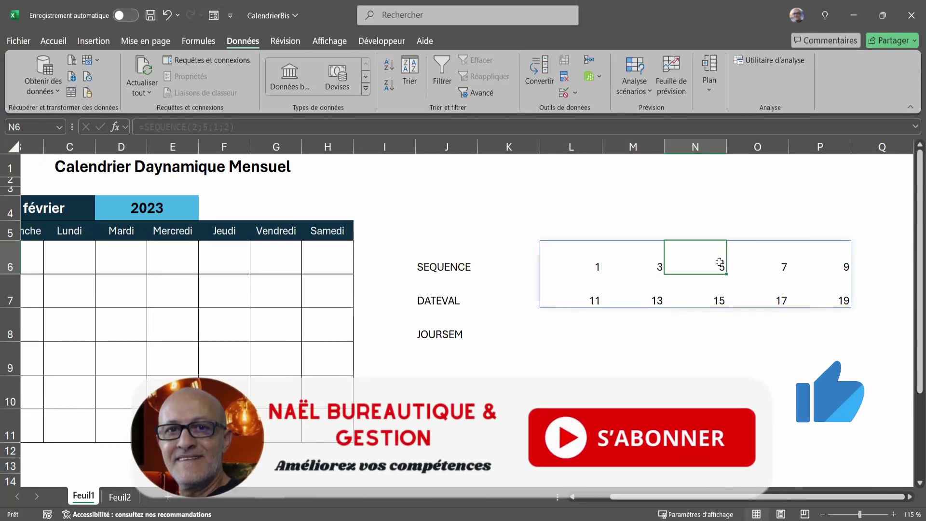
{"action": "left_click", "coordinate": [755, 263]}
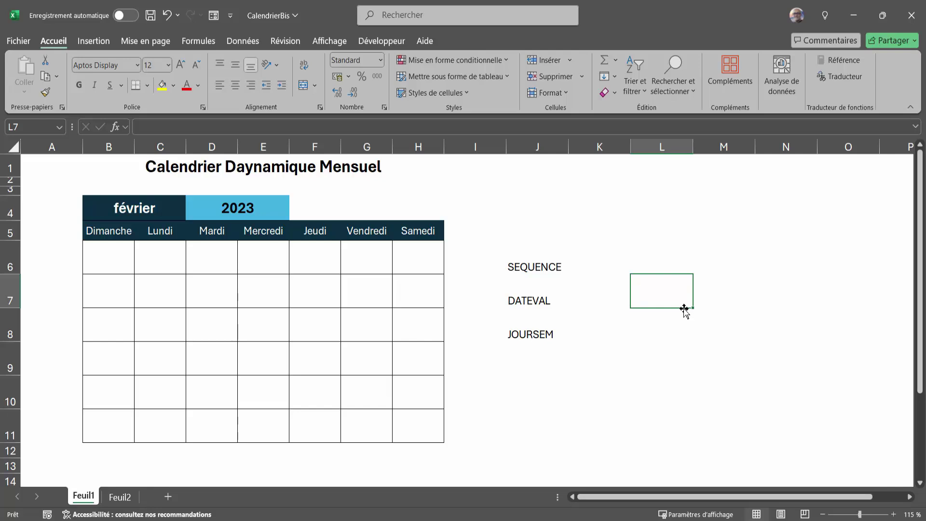
Enter =DATEVAL("01/01/2024") in L7, giving 45292, and format it as Date courte.
{"action": "left_click", "coordinate": [136, 208]}
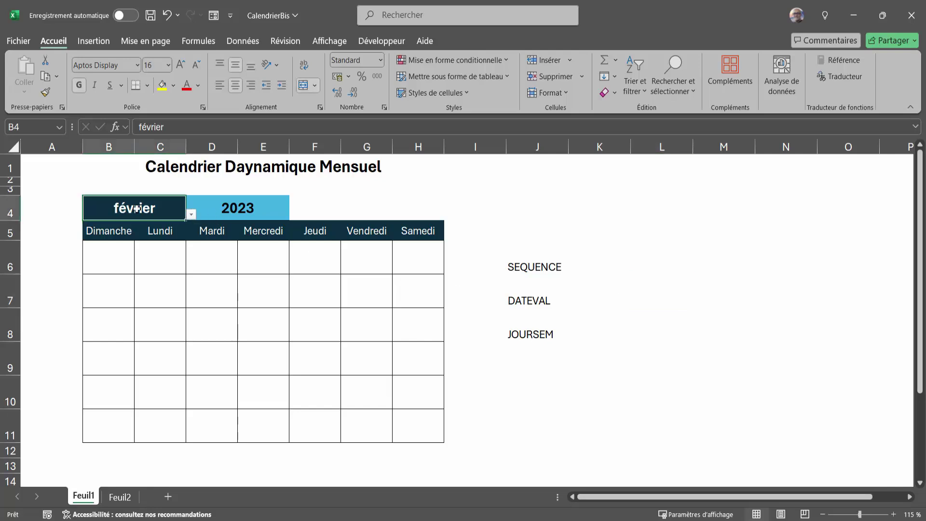
{"action": "left_click", "coordinate": [651, 305]}
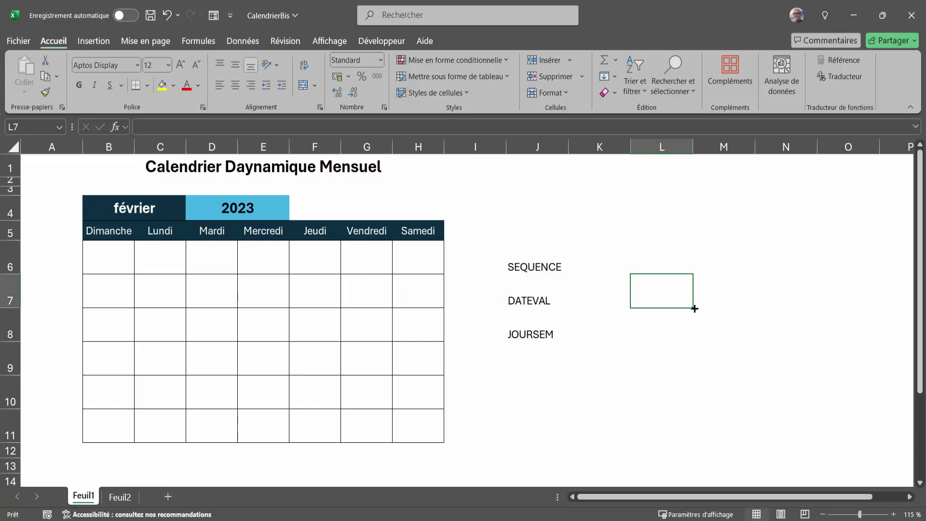
{"action": "type", "text": "=da"}
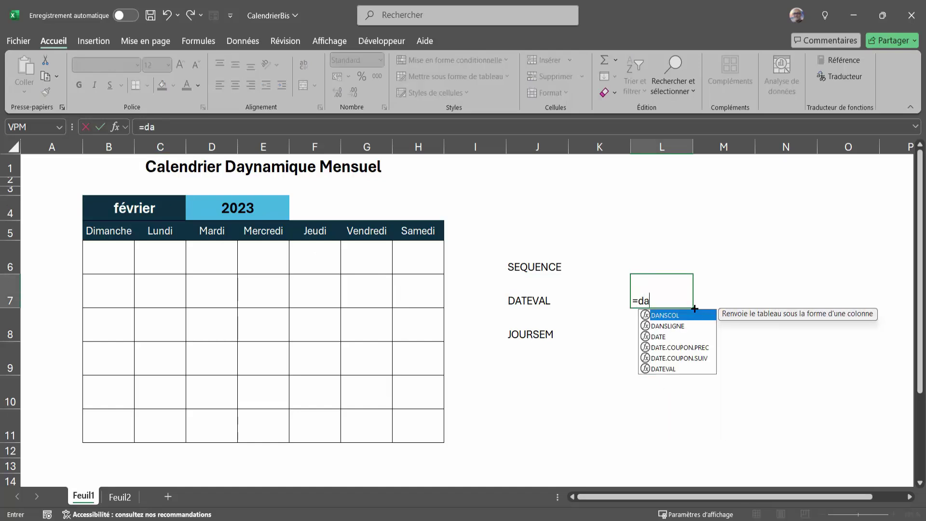
{"action": "type", "text": "teval("}
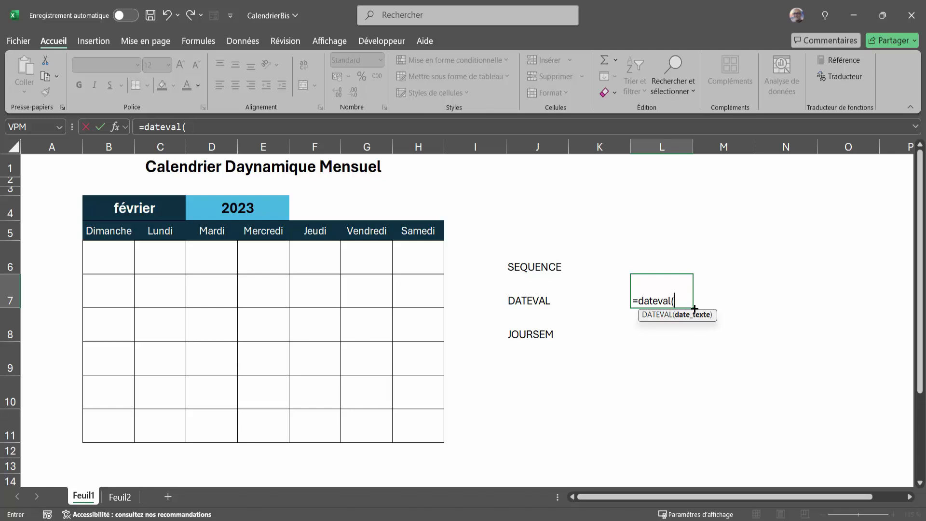
{"action": "type", "text": "\"01/01/2024\""}
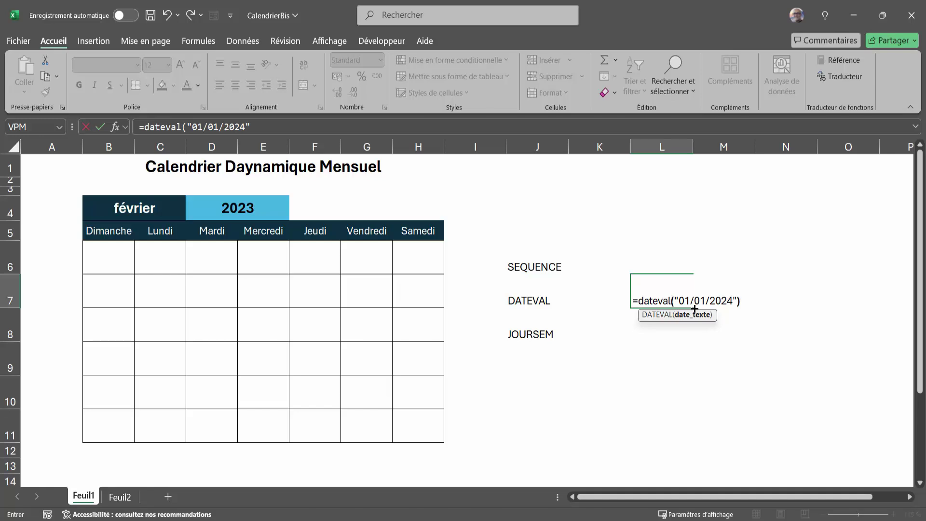
{"action": "type", "text": ")"}
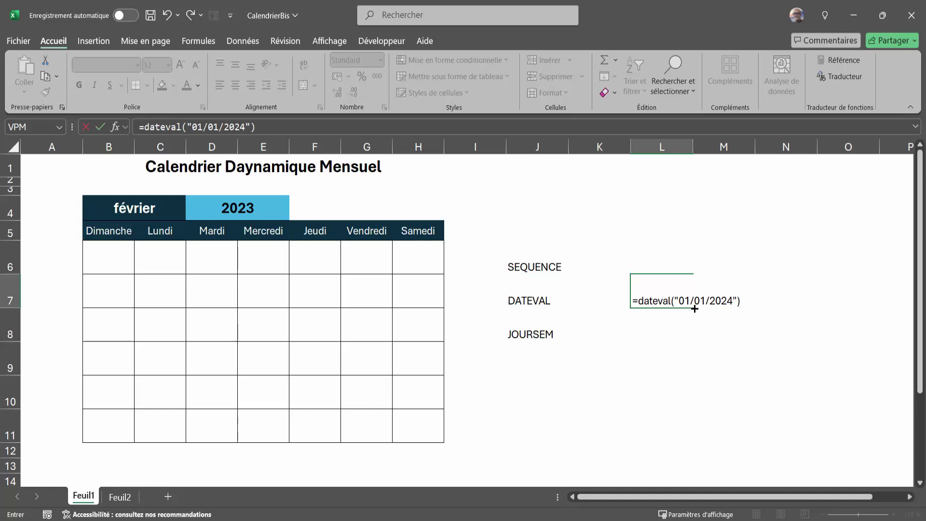
{"action": "key", "text": "Return"}
{"action": "left_click", "coordinate": [693, 305]}
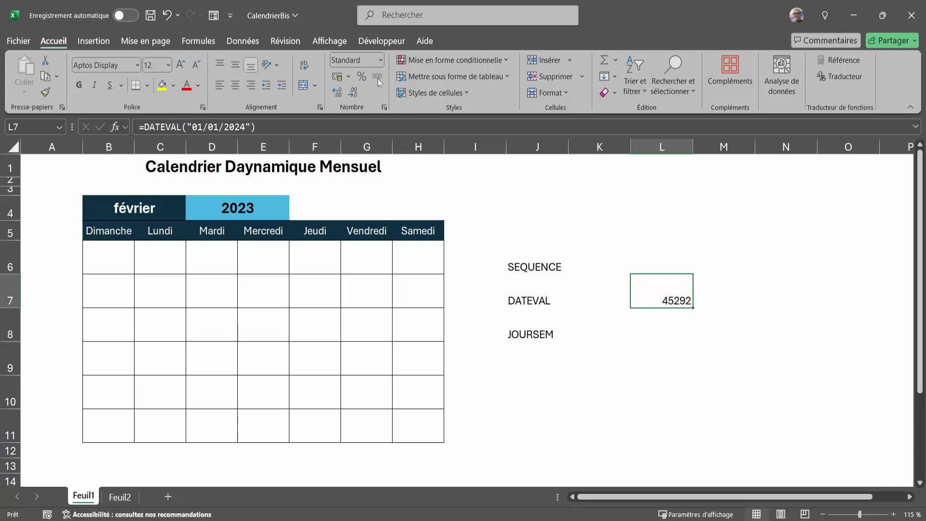
{"action": "left_click", "coordinate": [381, 61]}
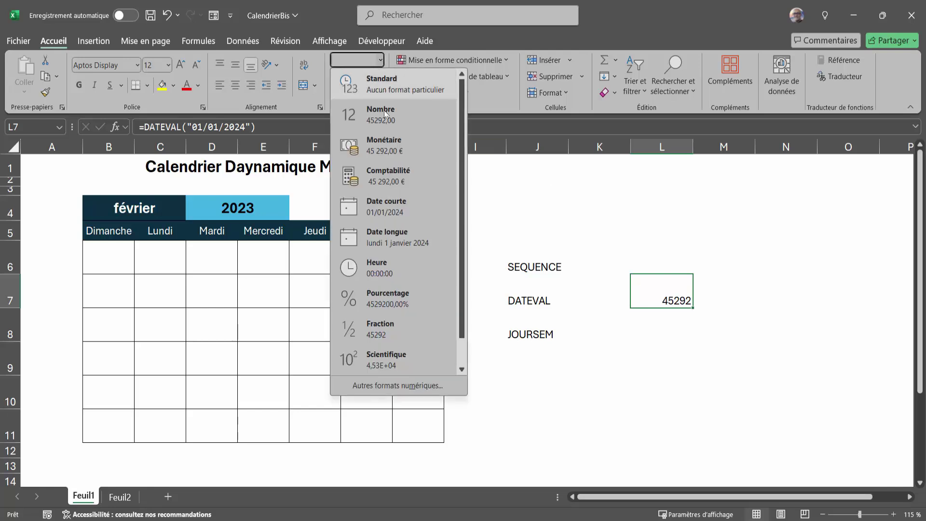
{"action": "left_click", "coordinate": [384, 209]}
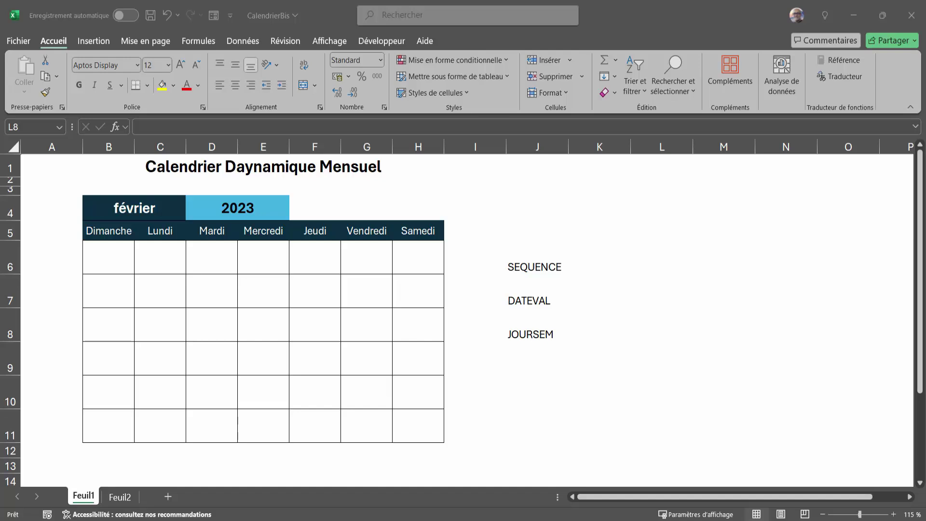
Put 07/11/2024 in K8 and enter =JOURSEM(K8;1) in L8, returning 5.
{"action": "left_click", "coordinate": [609, 335]}
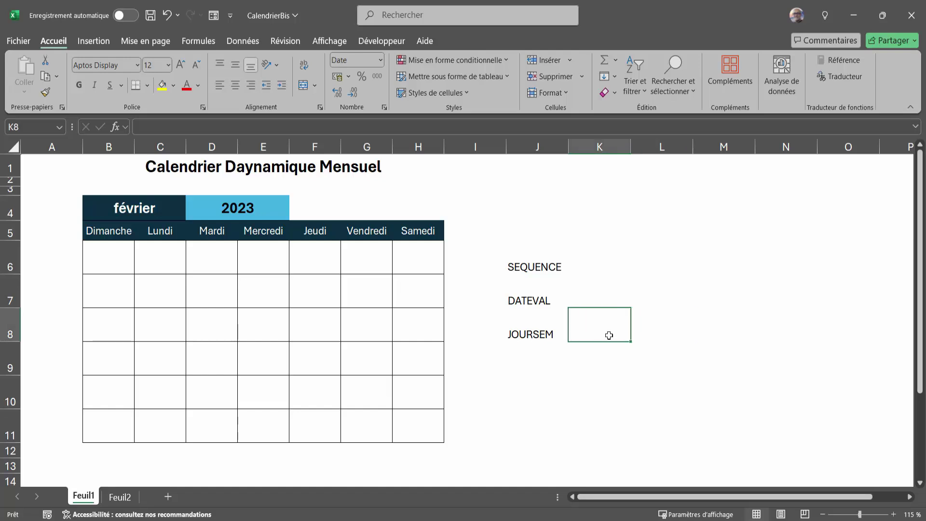
{"action": "type", "text": "07/11/2024"}
{"action": "key", "text": "Tab"}
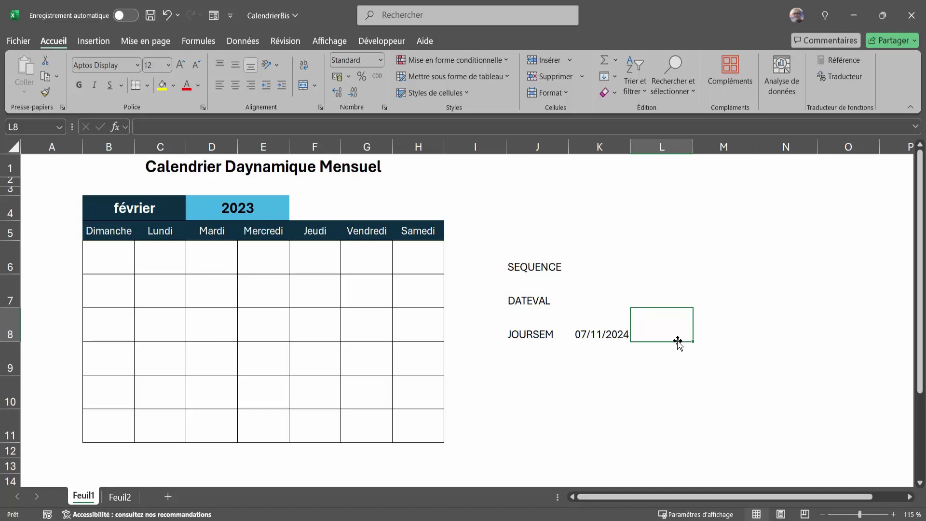
{"action": "type", "text": "="}
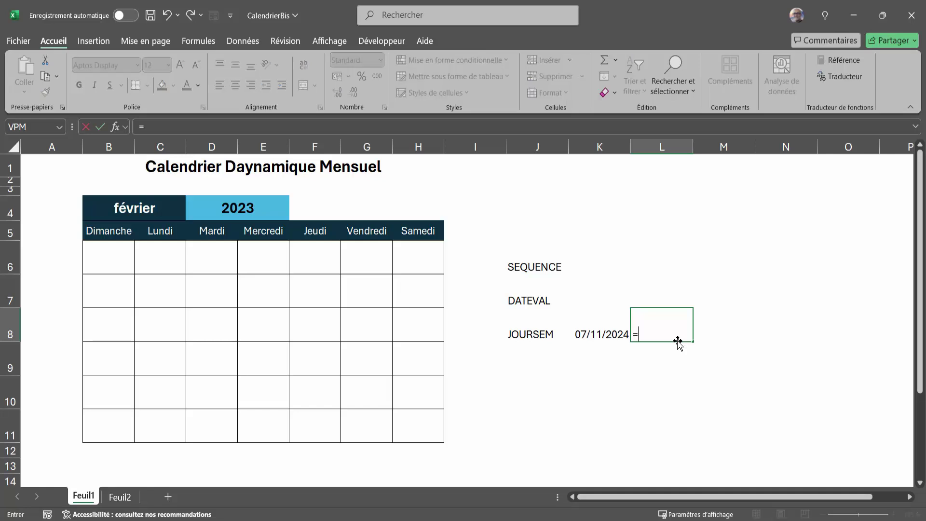
{"action": "type", "text": "joursem("}
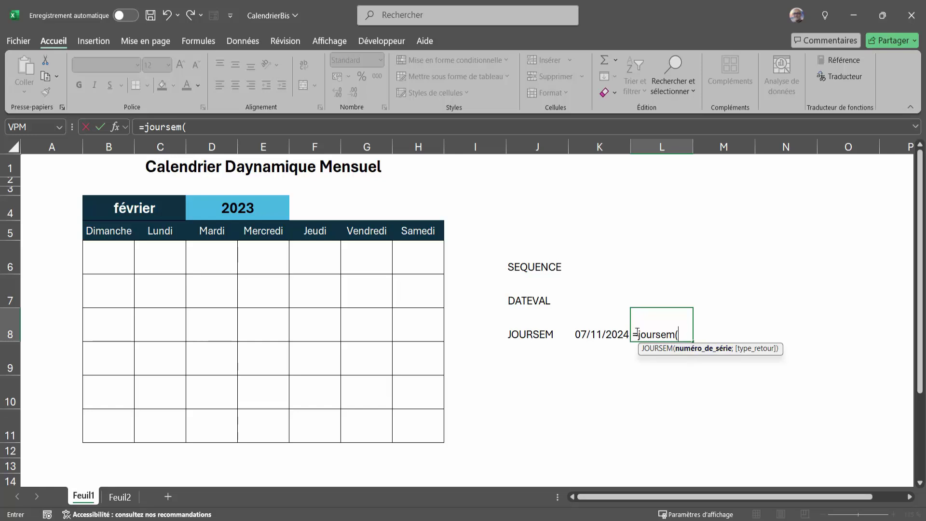
{"action": "left_click", "coordinate": [596, 336]}
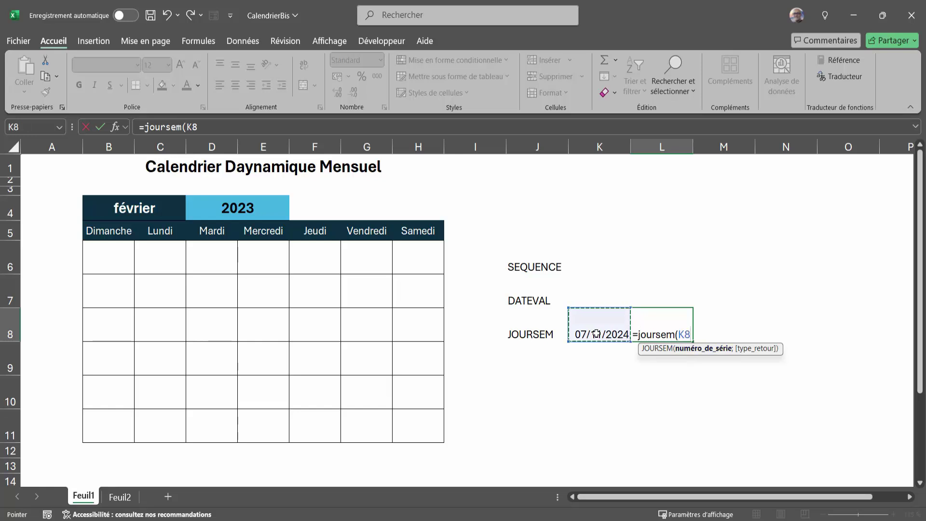
{"action": "type", "text": ";"}
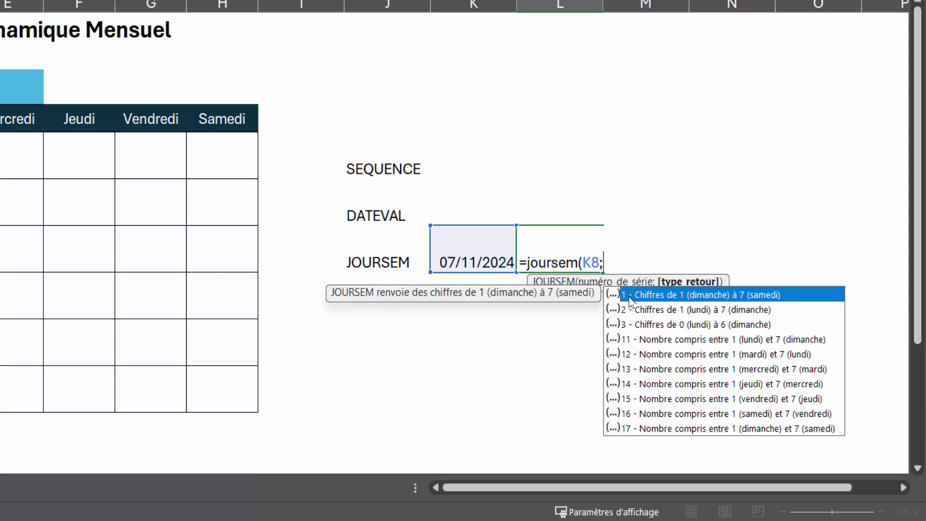
{"action": "type", "text": "1)"}
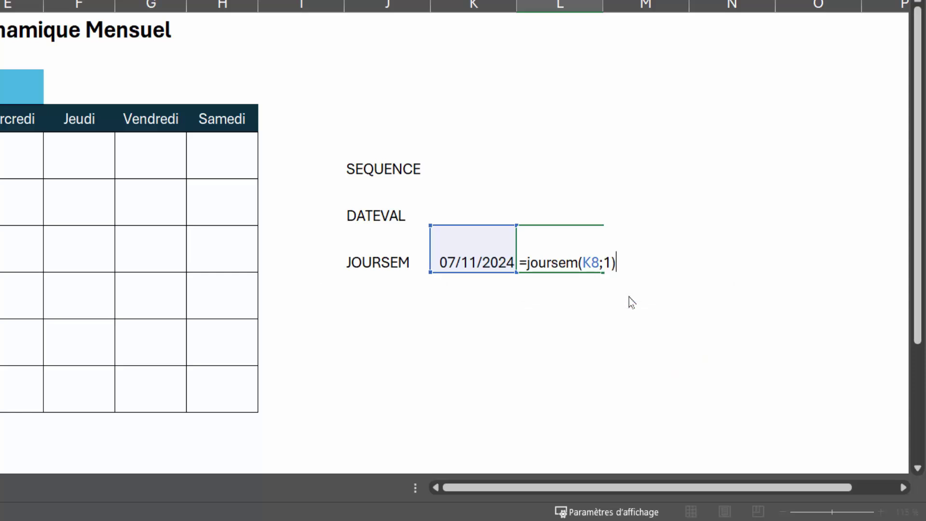
{"action": "key", "text": "Return"}
{"action": "key", "text": "Up"}
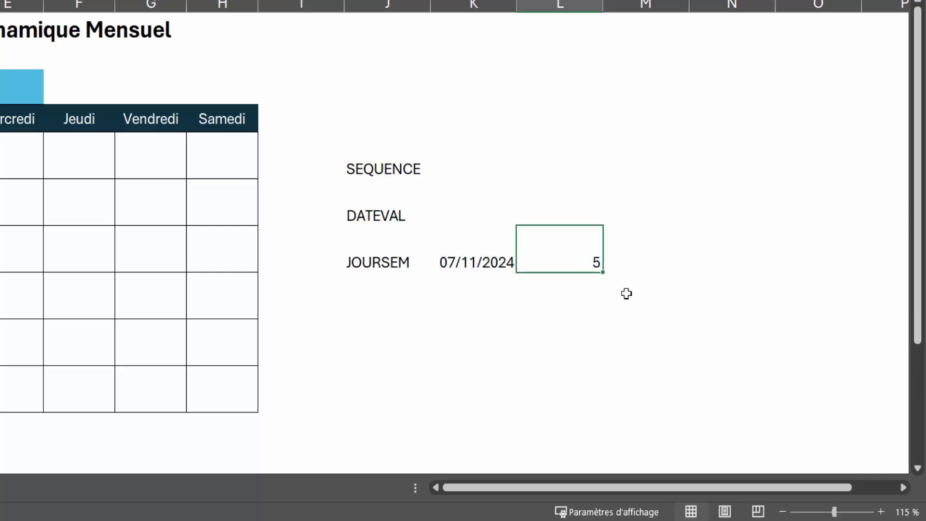
Change the formula to =JOURSEM(K8;2), returning 4, then clear L8.
{"action": "double_click", "coordinate": [585, 268]}
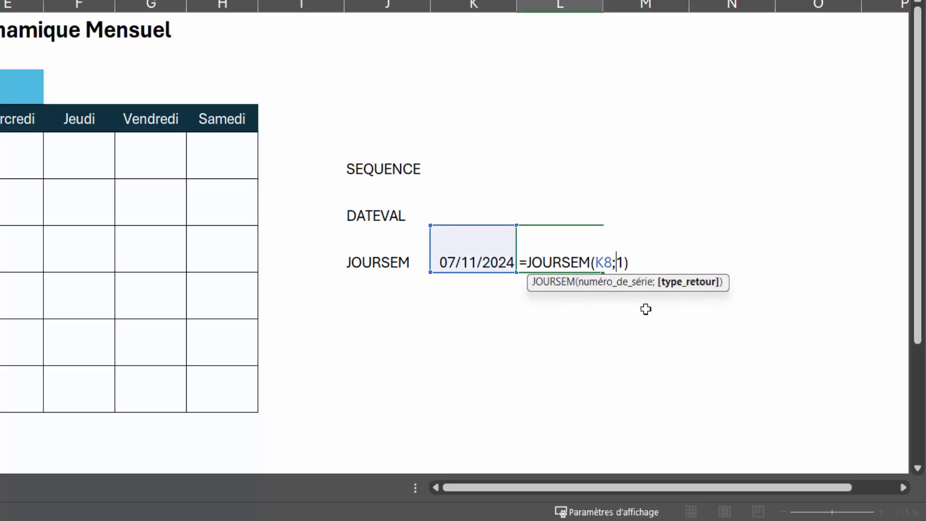
{"action": "type", "text": "*"}
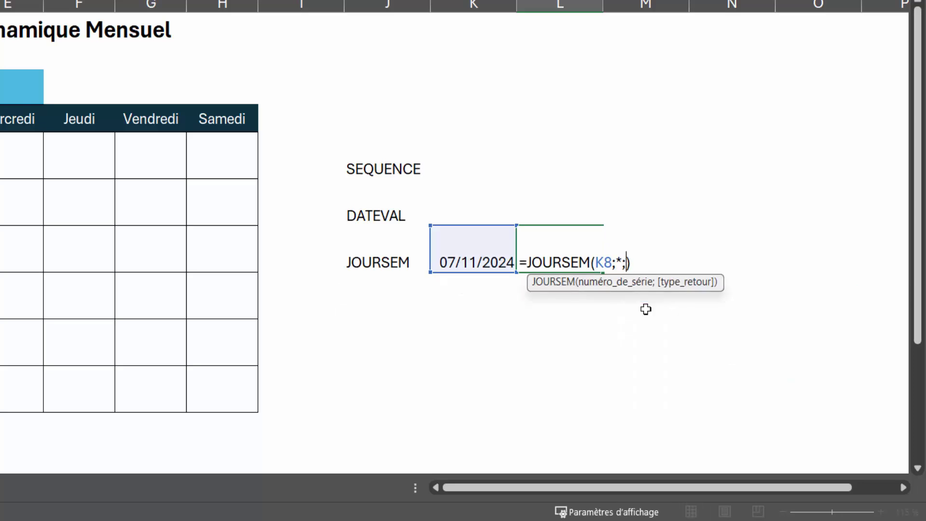
{"action": "key", "text": "BackSpace"}
{"action": "key", "text": "BackSpace"}
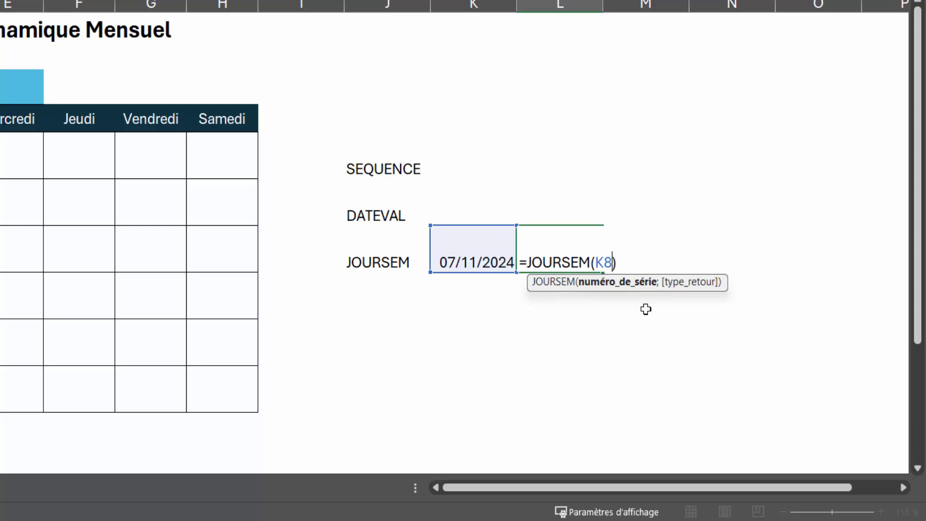
{"action": "type", "text": ";"}
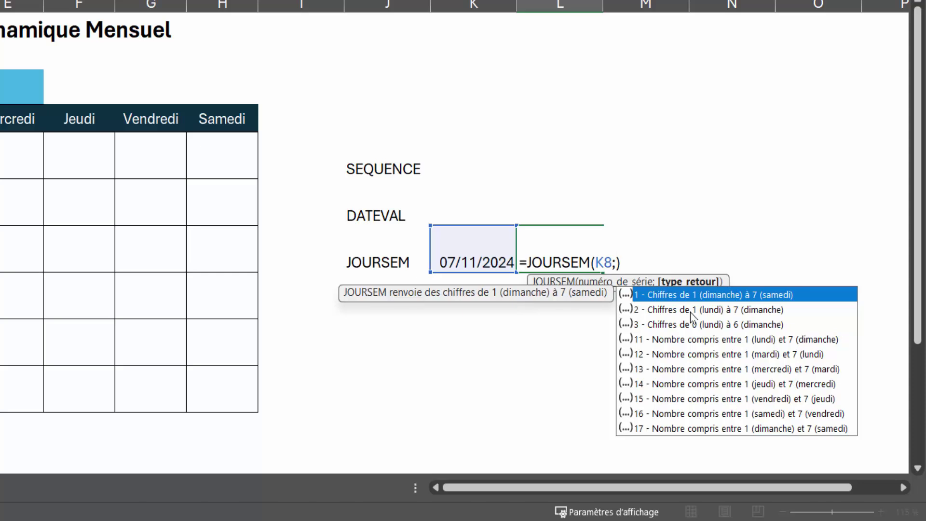
{"action": "type", "text": "2)"}
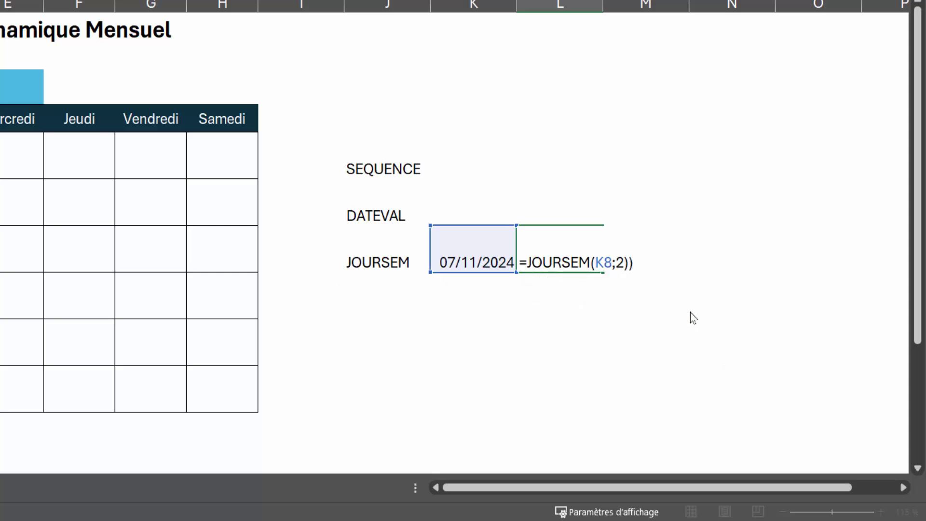
{"action": "key", "text": "Return"}
{"action": "key", "text": "Return"}
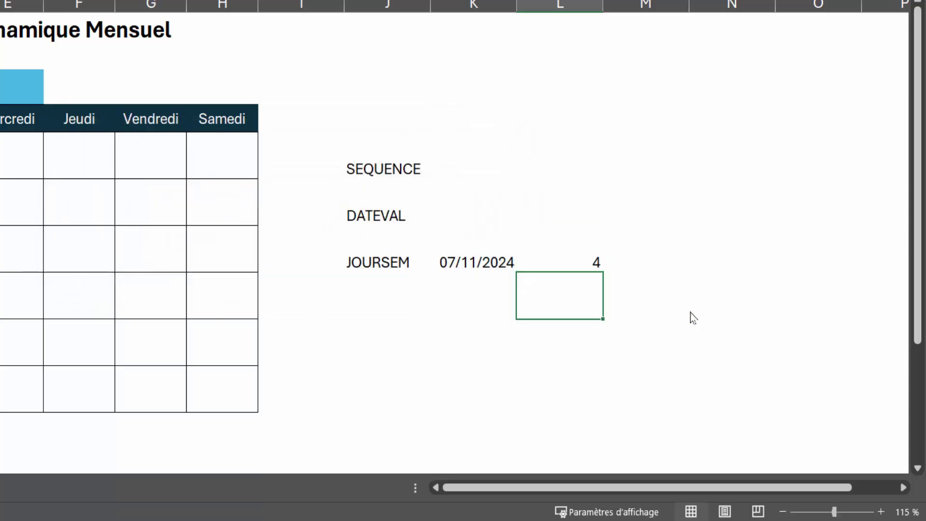
{"action": "key", "text": "Up"}
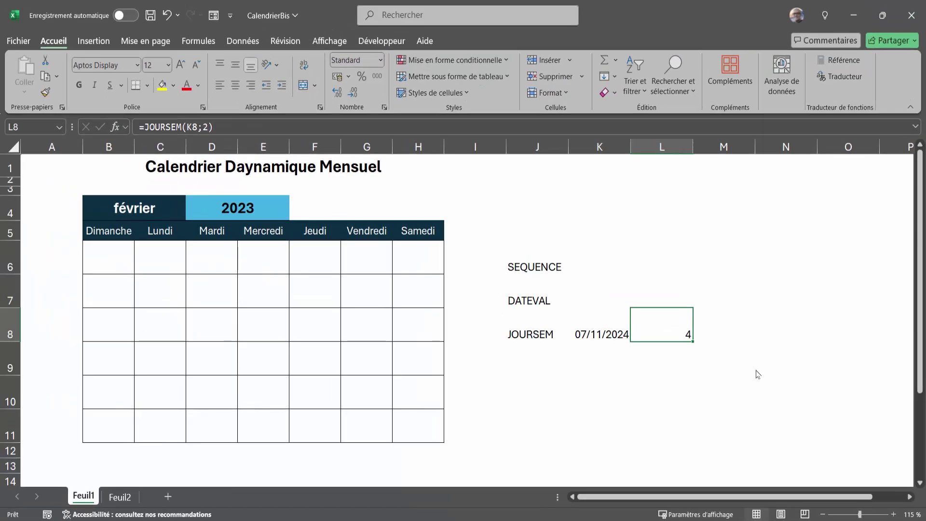
{"action": "key", "text": "Delete"}
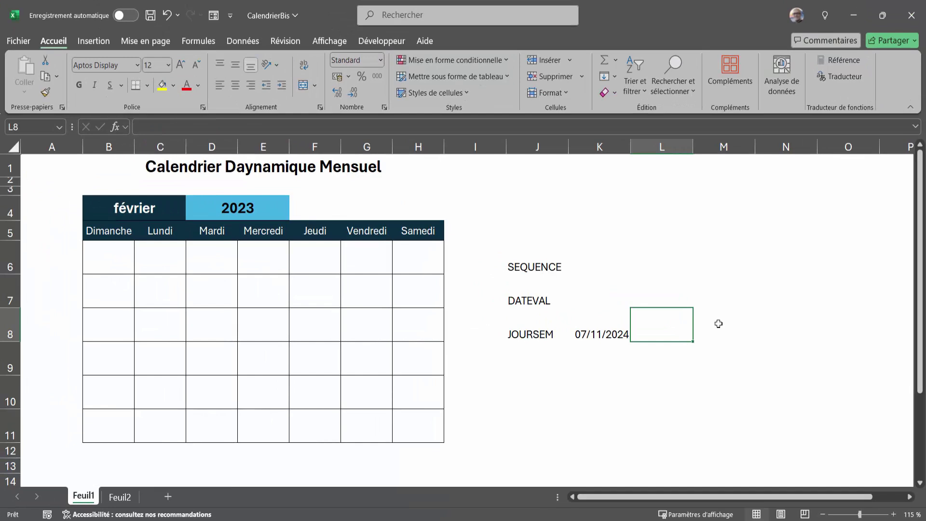
Clear the helper area J6:L9 and select B6, the first calendar day cell.
{"action": "left_click_drag", "start_coordinate": [523, 266], "coordinate": [650, 356]}
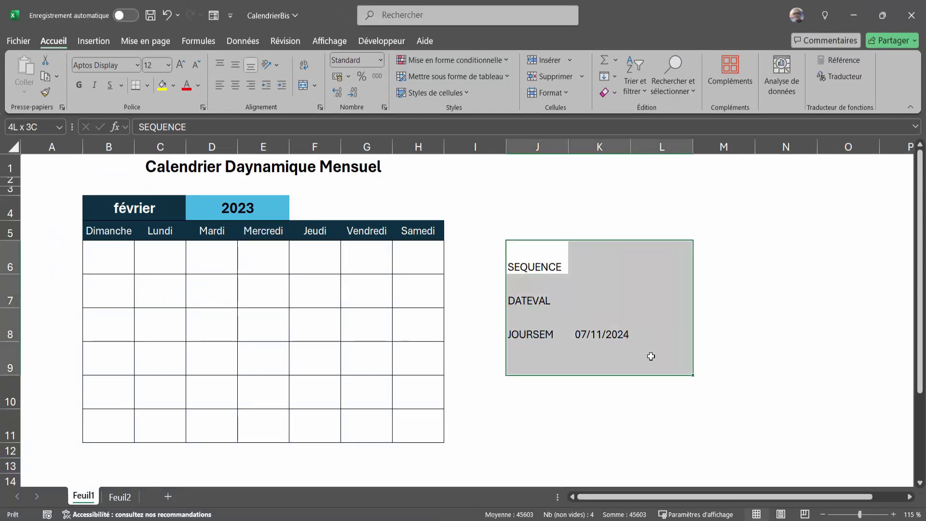
{"action": "key", "text": "Delete"}
{"action": "left_click", "coordinate": [600, 324]}
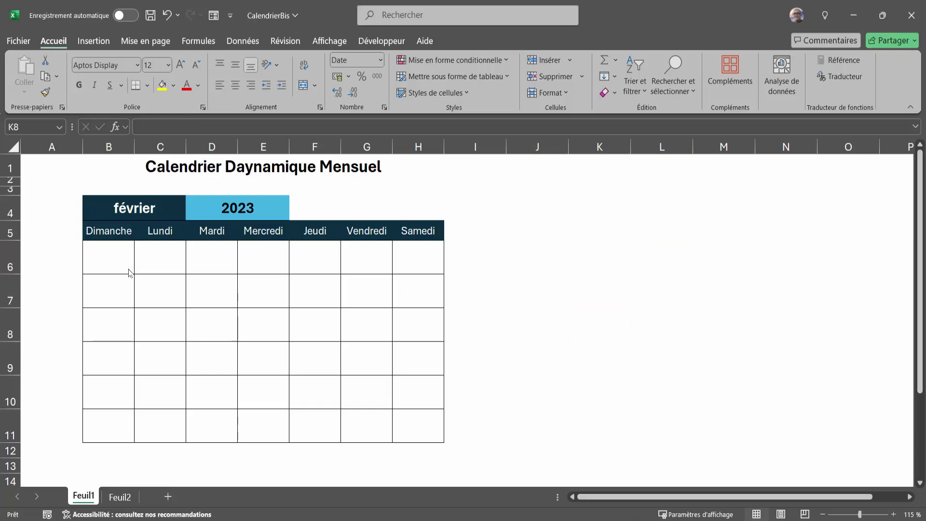
{"action": "left_click", "coordinate": [111, 257]}
{"action": "left_click", "coordinate": [108, 298]}
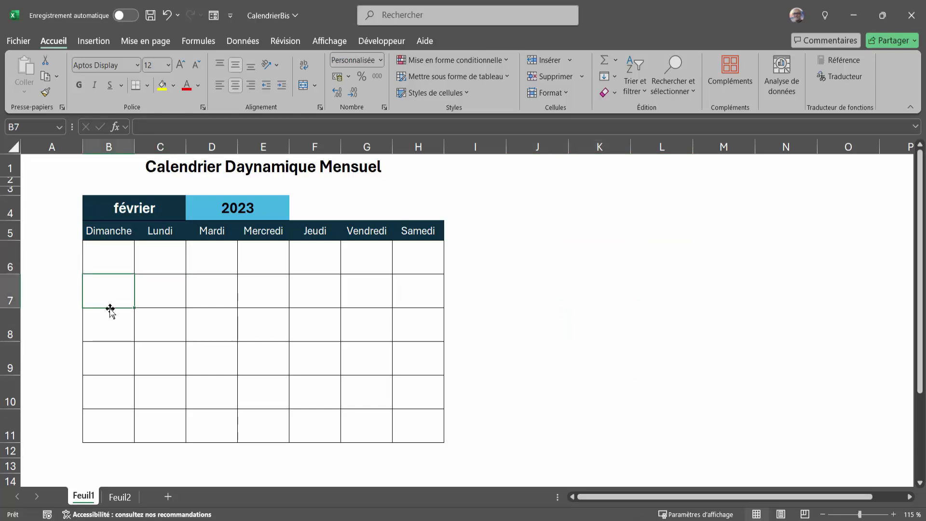
{"action": "left_click", "coordinate": [109, 260]}
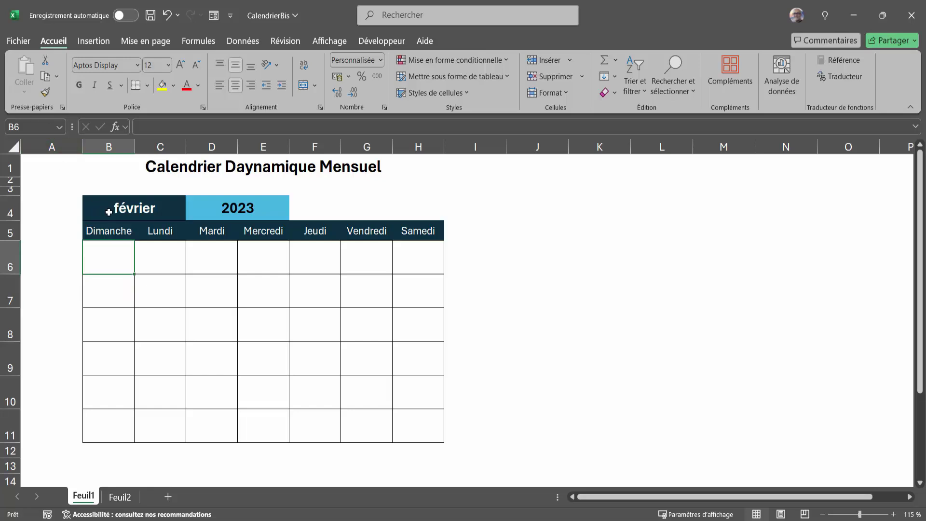
Type =SEQUENCE(6;7;DATEVAL(B4&D4)-JOURSEM(DATEVAL(B4&D4))) into B6.
{"action": "type", "text": "=sequenc"}
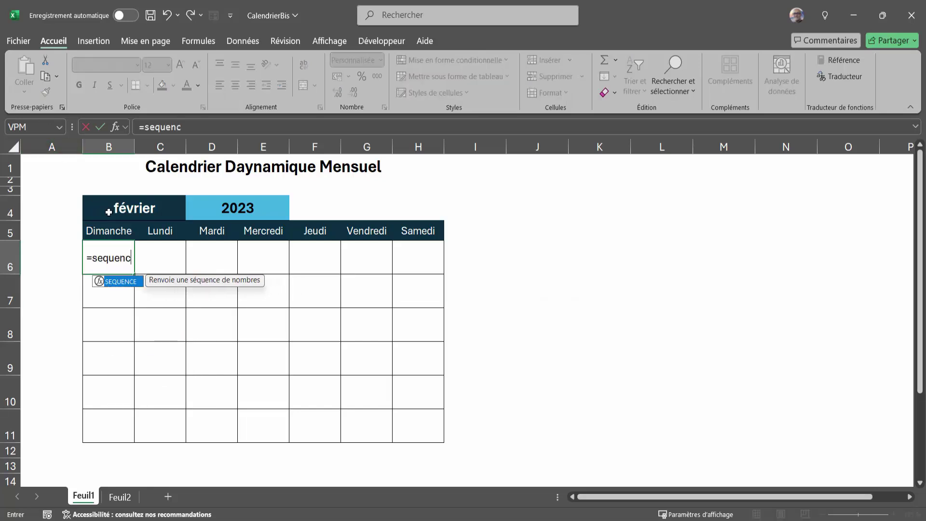
{"action": "type", "text": "e("}
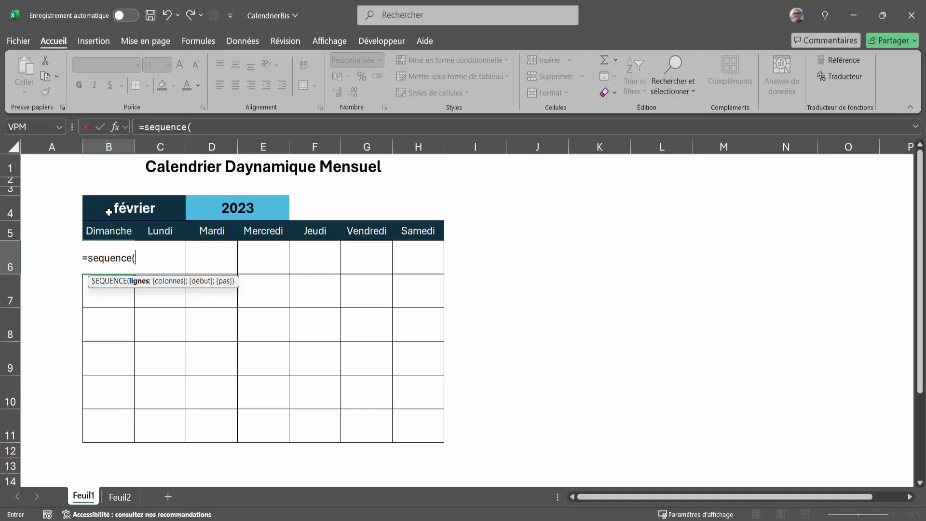
{"action": "type", "text": "6"}
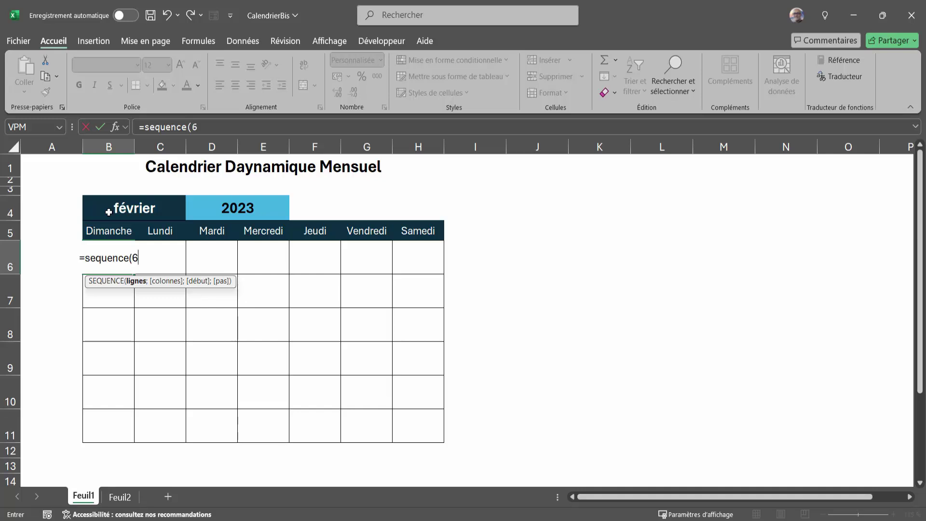
{"action": "type", "text": ";7;"}
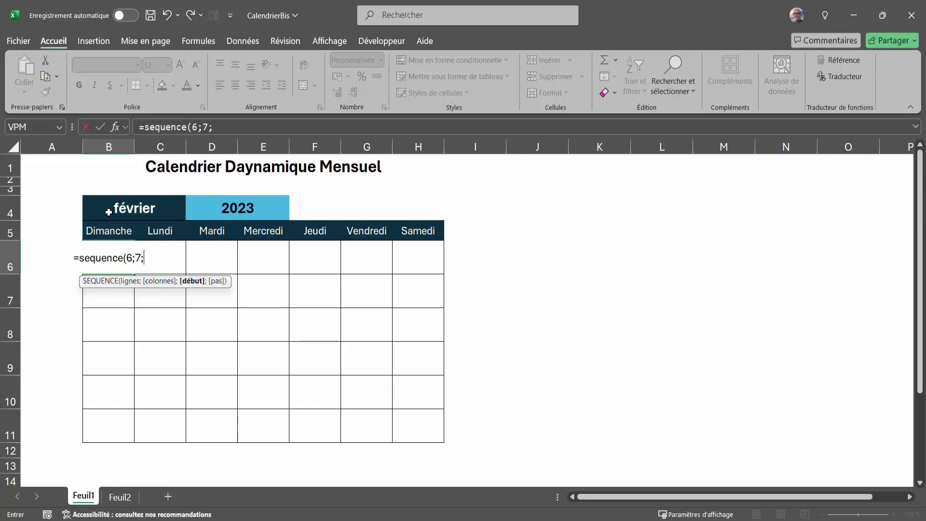
{"action": "type", "text": "DATEVAL("}
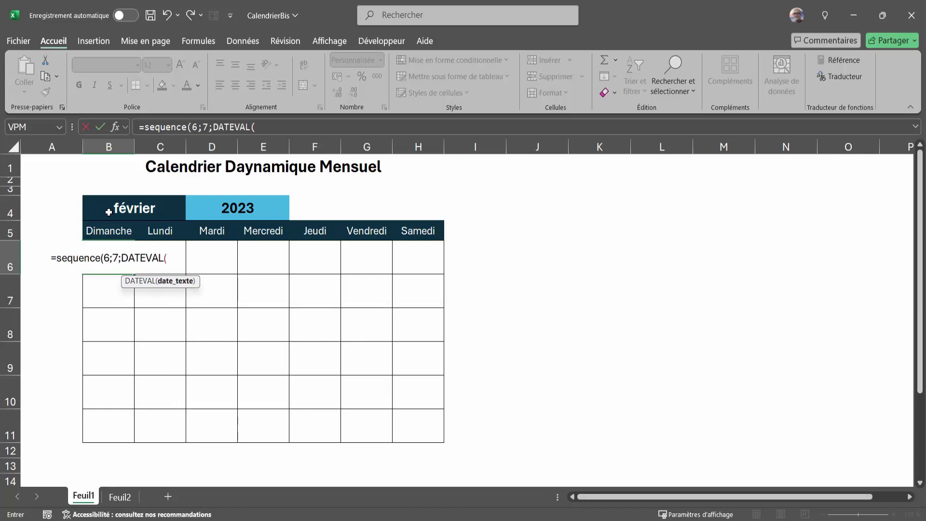
{"action": "left_click", "coordinate": [137, 209]}
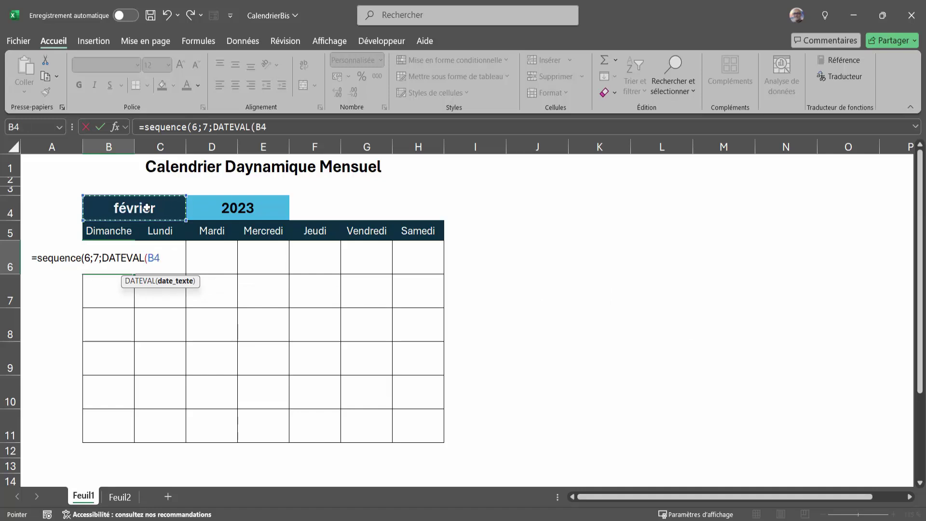
{"action": "type", "text": "&"}
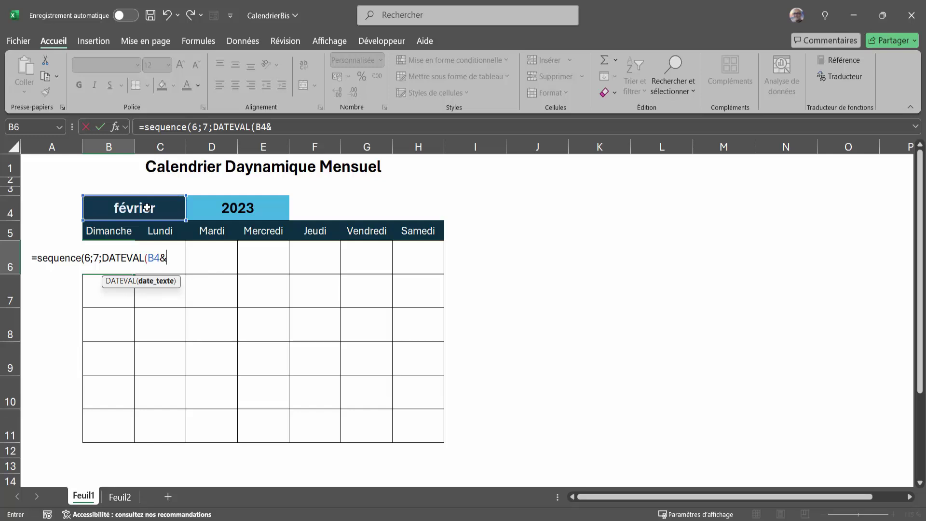
{"action": "left_click", "coordinate": [242, 208]}
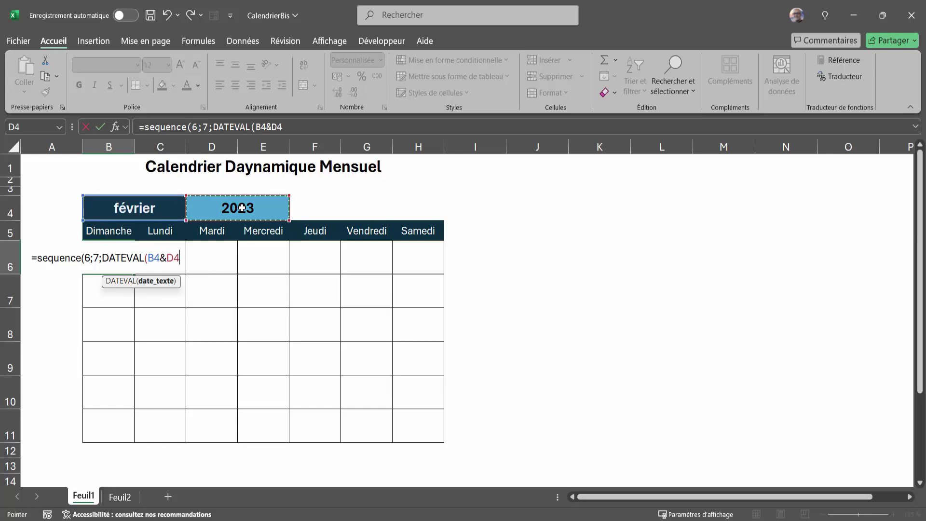
{"action": "type", "text": ")-"}
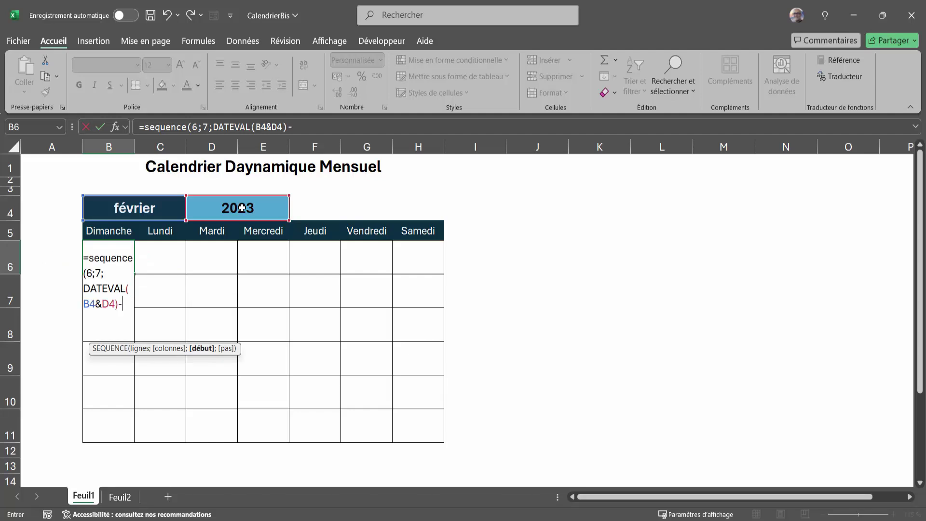
{"action": "type", "text": "JOURS"}
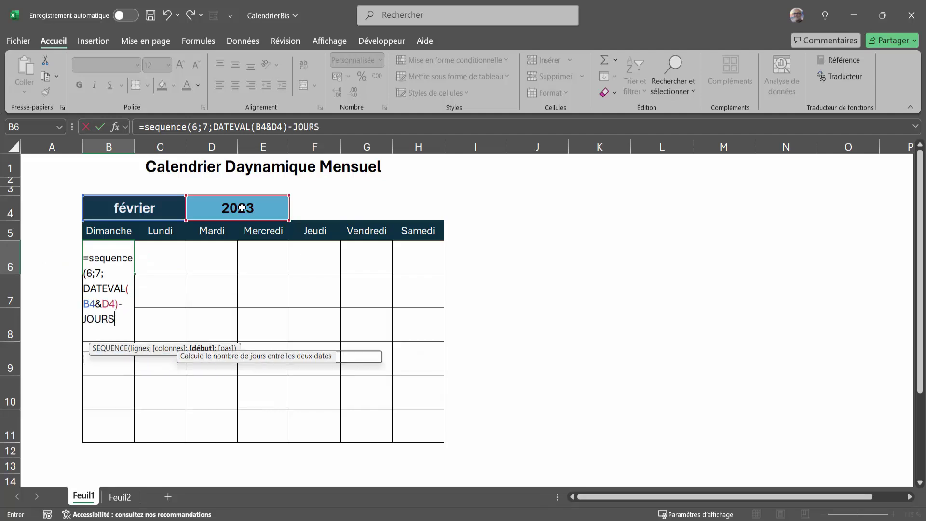
{"action": "type", "text": "EM("}
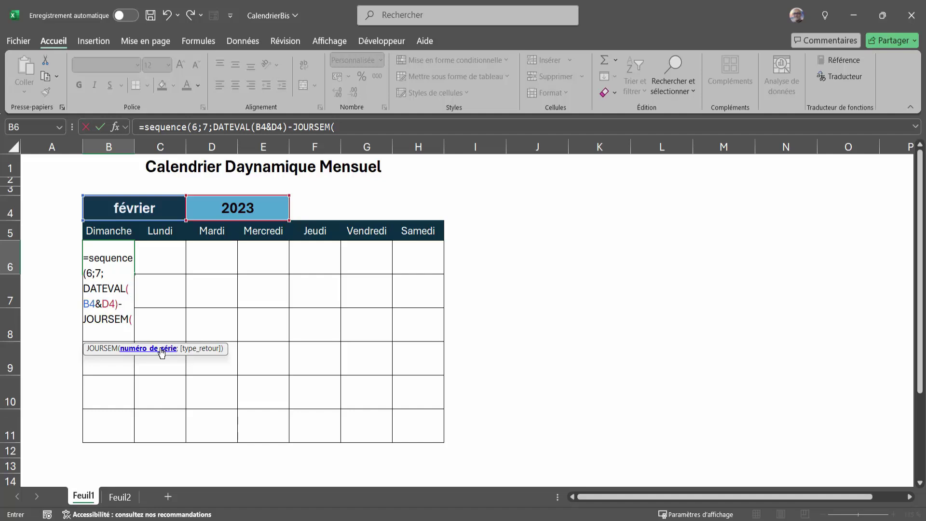
{"action": "type", "text": "DATEVAL"}
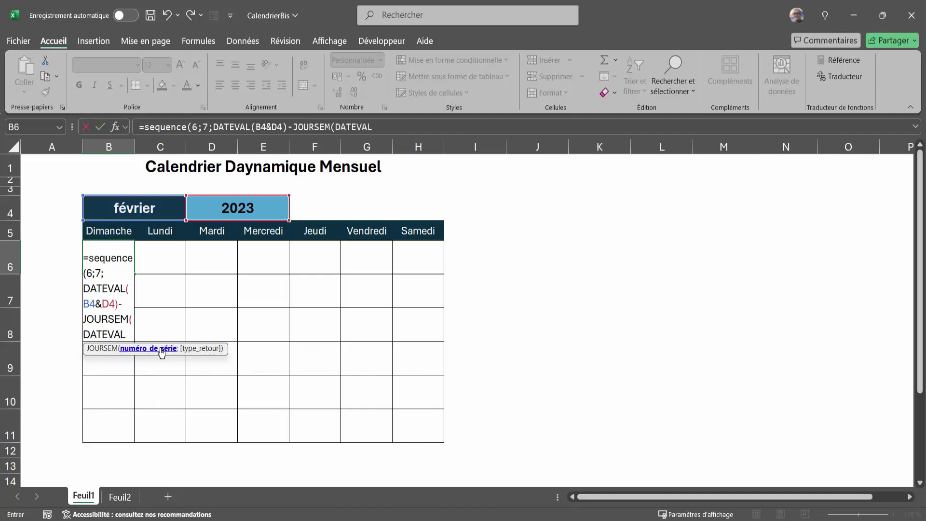
{"action": "type", "text": "("}
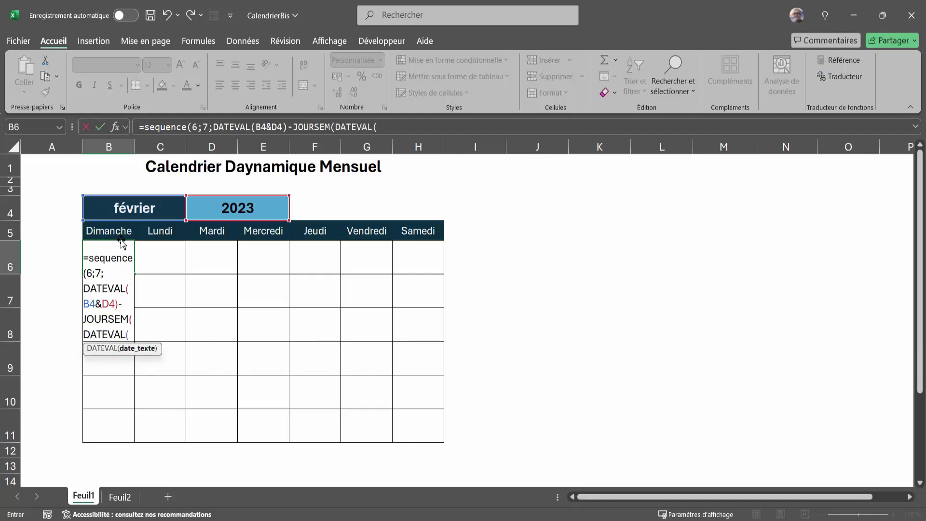
{"action": "left_click", "coordinate": [112, 212]}
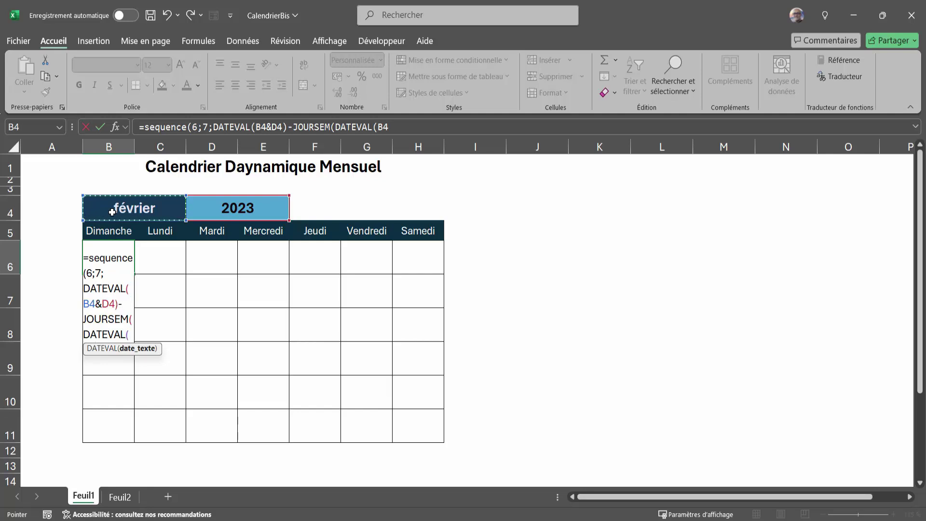
{"action": "type", "text": "&"}
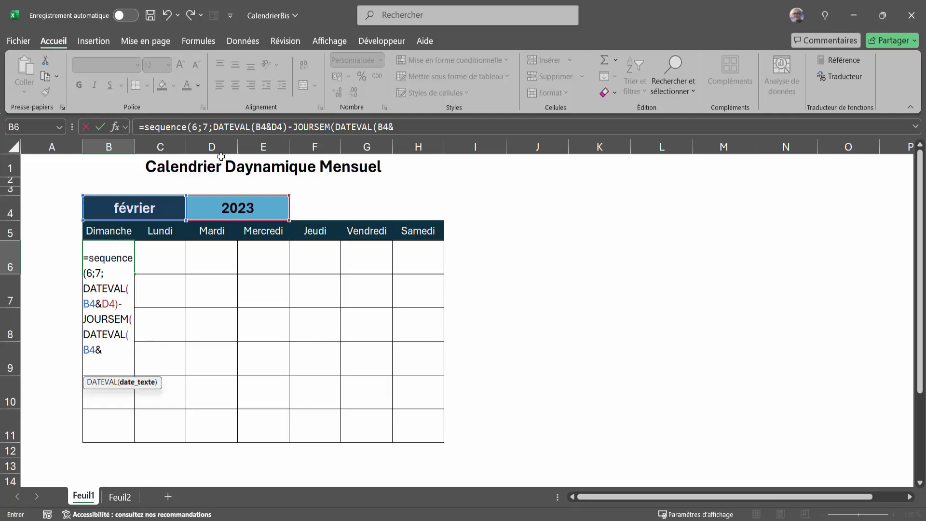
{"action": "left_click", "coordinate": [234, 208]}
{"action": "type", "text": ")"}
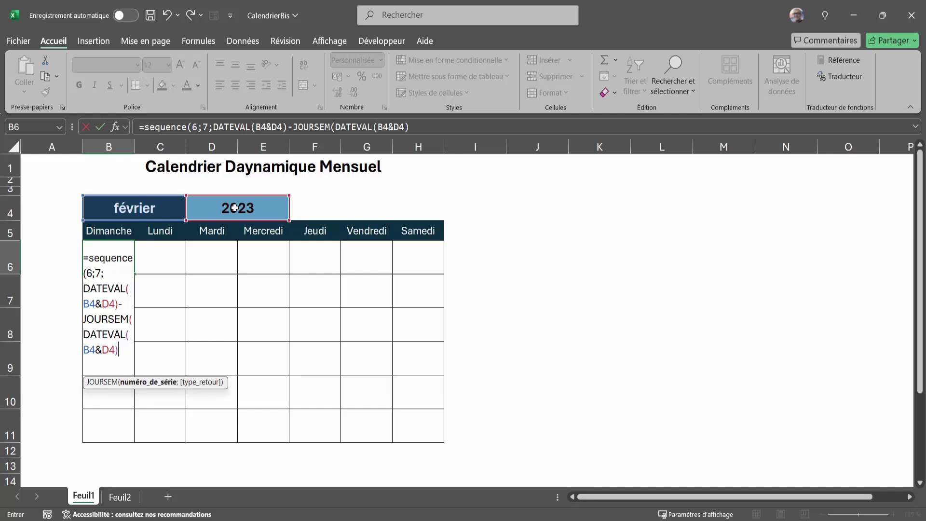
{"action": "type", "text": ")"}
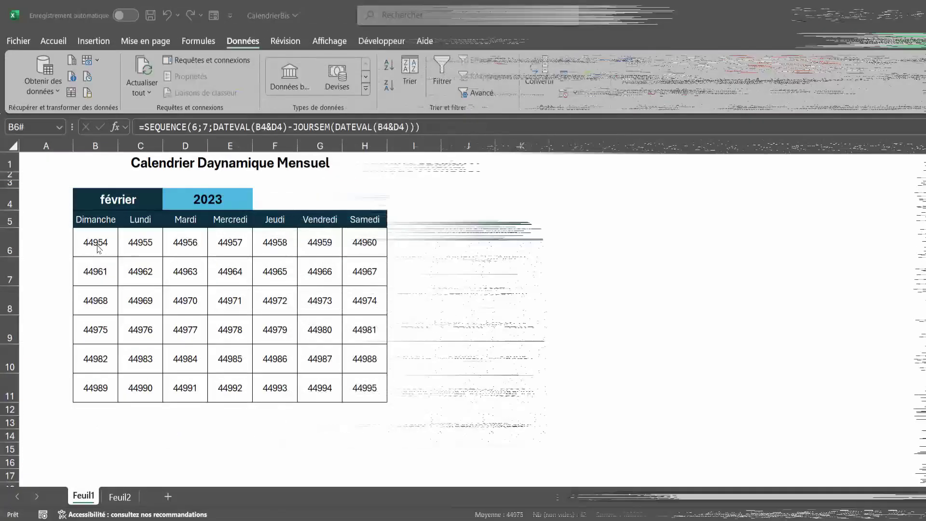
Select the spilled grid B6:H11 holding serial numbers 44954 to 44995.
{"action": "left_click_drag", "start_coordinate": [97, 245], "coordinate": [370, 393]}
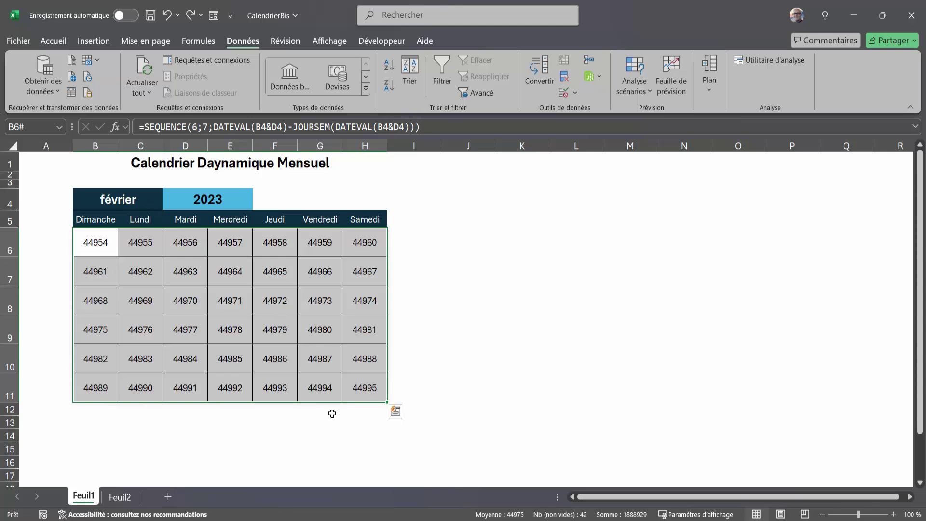
Apply the custom number format j;@ to the calendar grid so cells show only day numbers.
{"action": "right_click", "coordinate": [106, 246]}
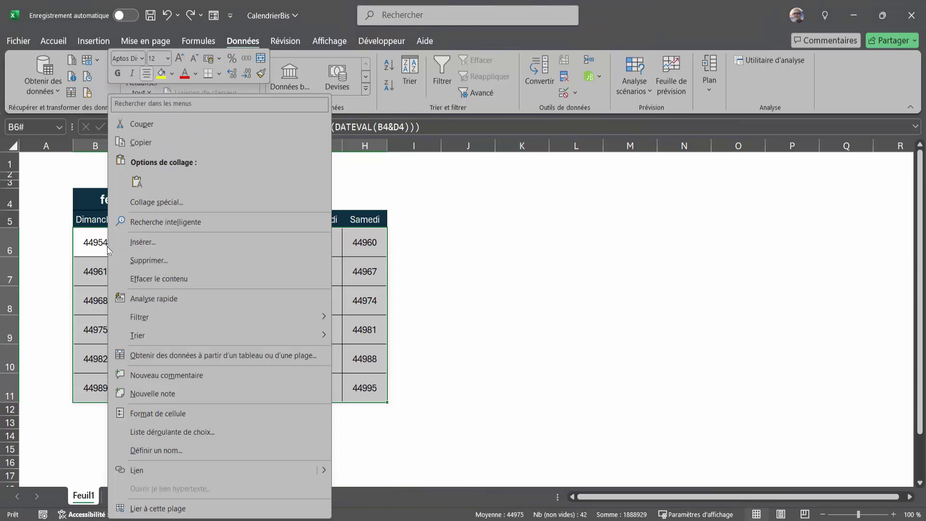
{"action": "left_click", "coordinate": [154, 417]}
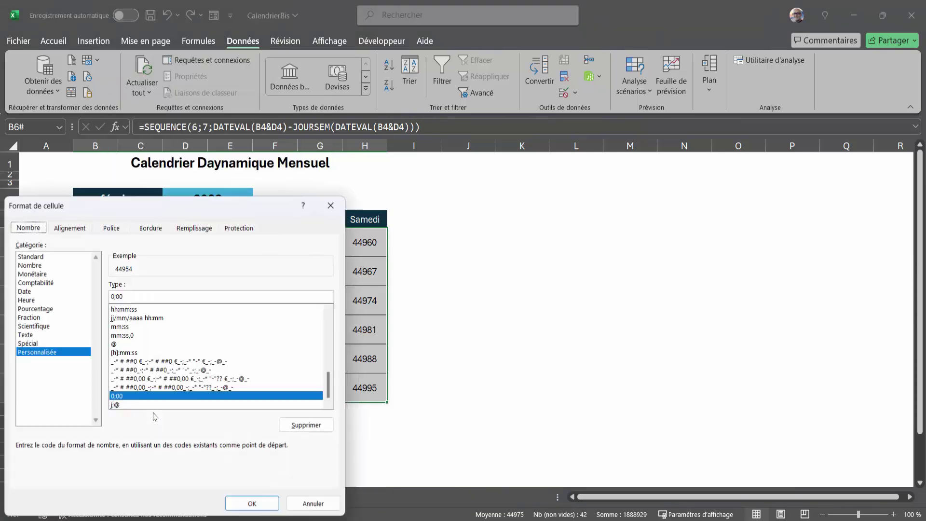
{"action": "left_click", "coordinate": [39, 355]}
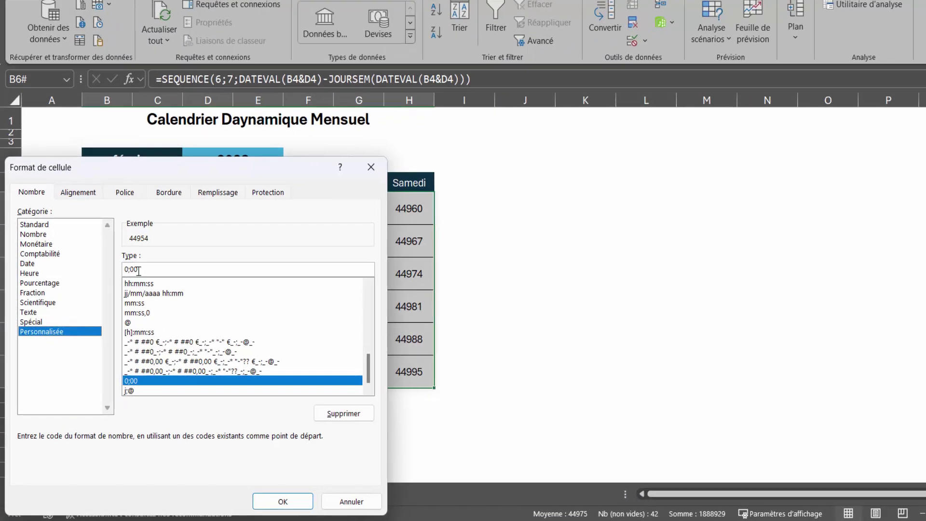
{"action": "left_click_drag", "start_coordinate": [166, 238], "coordinate": [104, 245]}
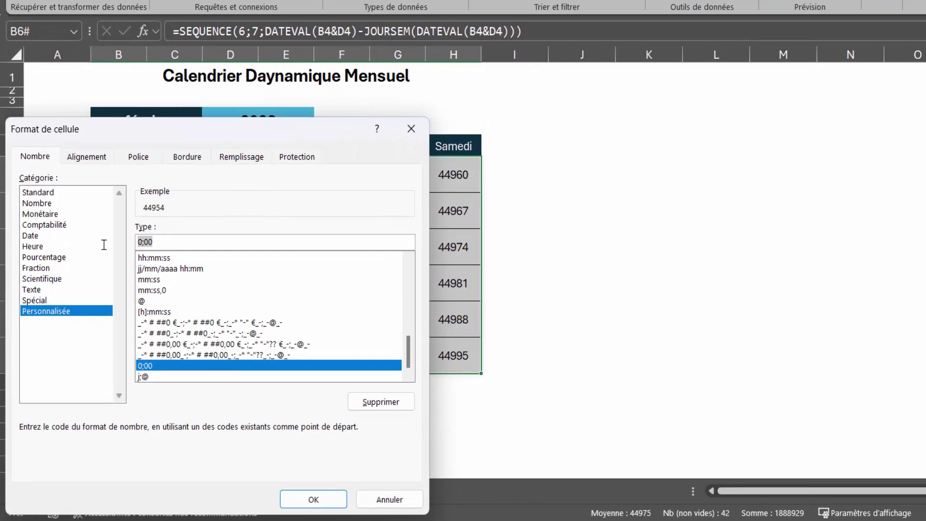
{"action": "type", "text": "j;"}
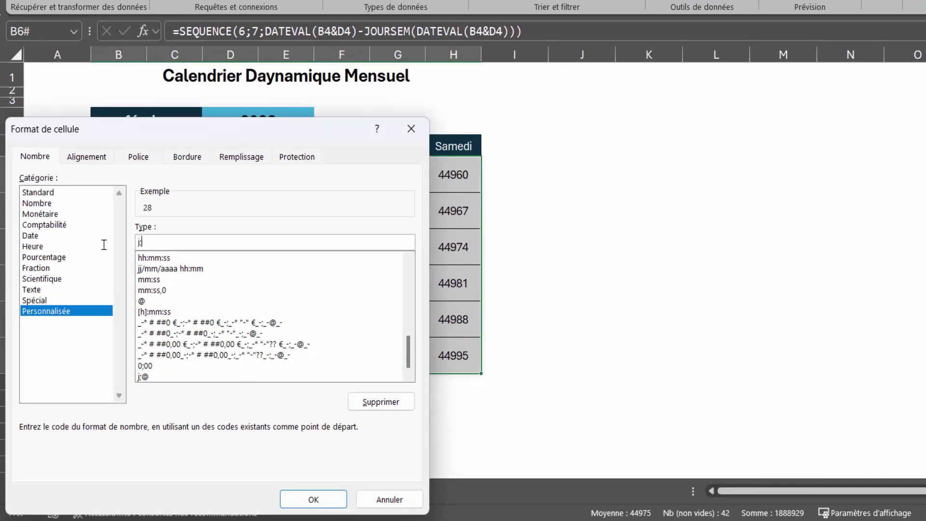
{"action": "type", "text": "@"}
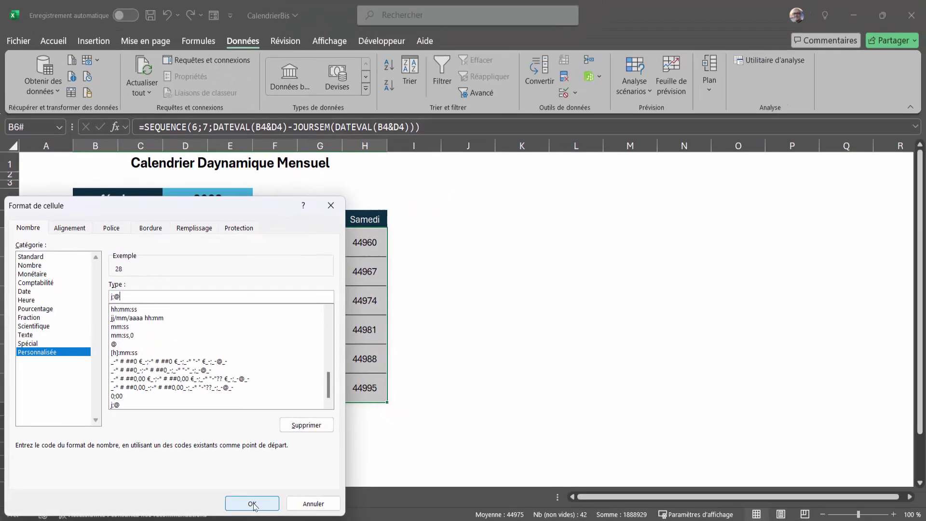
{"action": "left_click", "coordinate": [253, 504]}
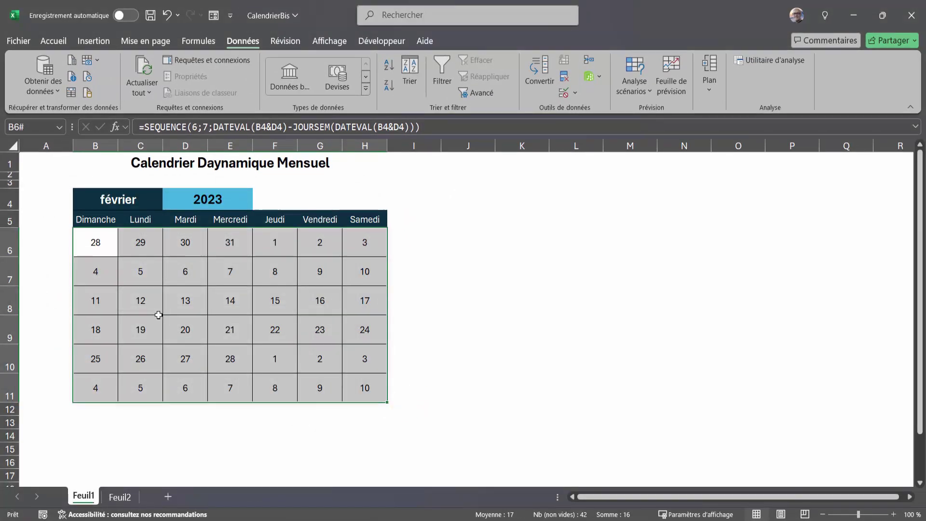
Set the calendar to octobre 2024 using the B4 month and D4 year dropdowns.
{"action": "left_click", "coordinate": [133, 269]}
{"action": "left_click", "coordinate": [118, 201]}
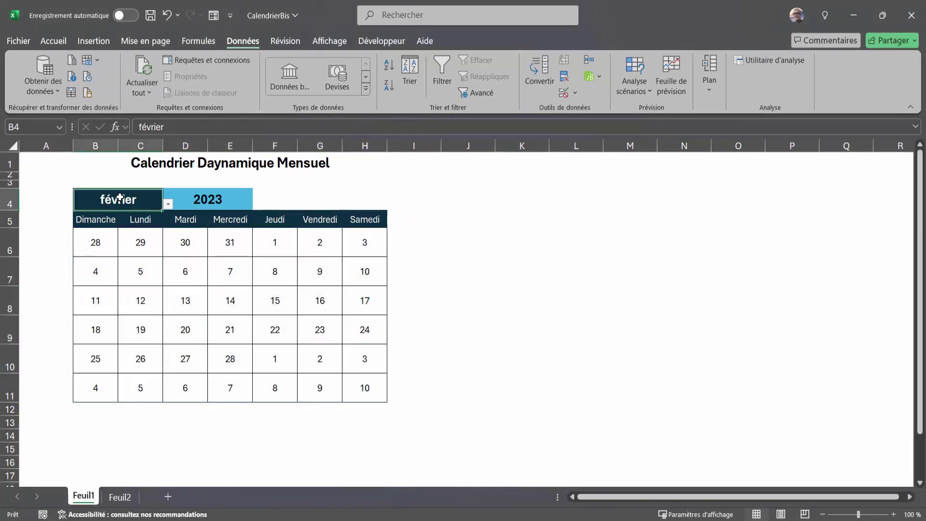
{"action": "left_click", "coordinate": [169, 204]}
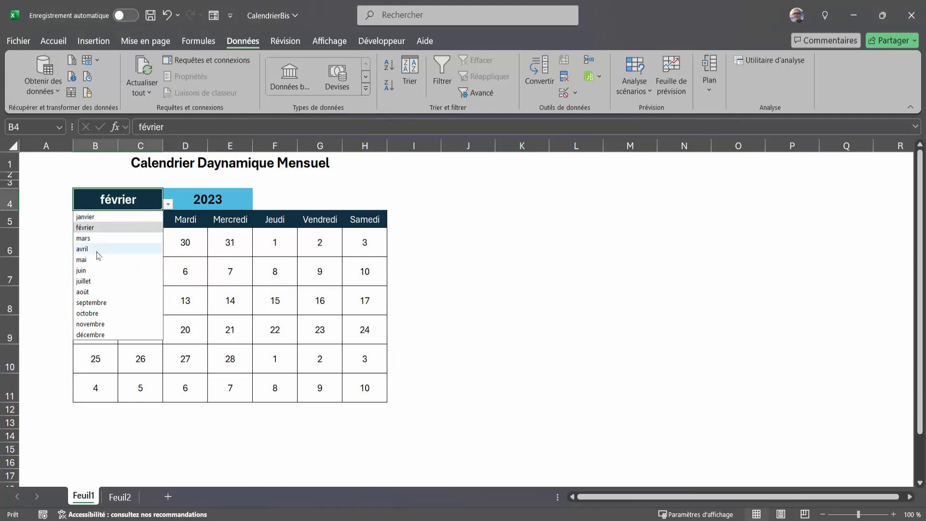
{"action": "left_click", "coordinate": [95, 314]}
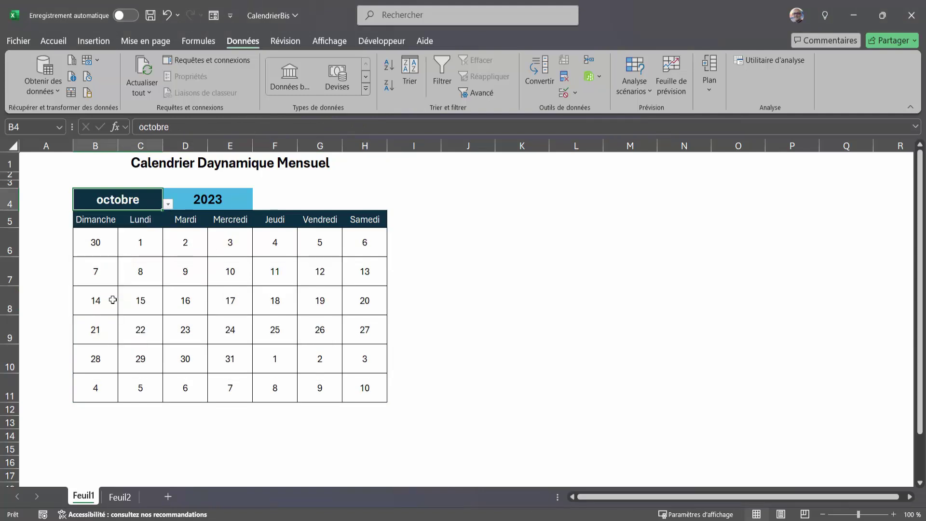
{"action": "left_click", "coordinate": [202, 200]}
{"action": "left_click", "coordinate": [258, 204]}
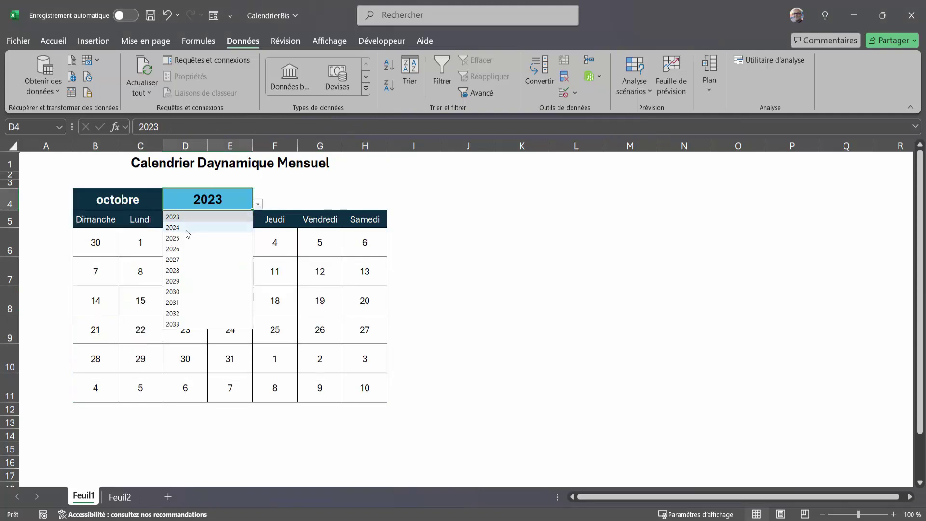
{"action": "left_click", "coordinate": [182, 230]}
{"action": "left_click", "coordinate": [223, 247]}
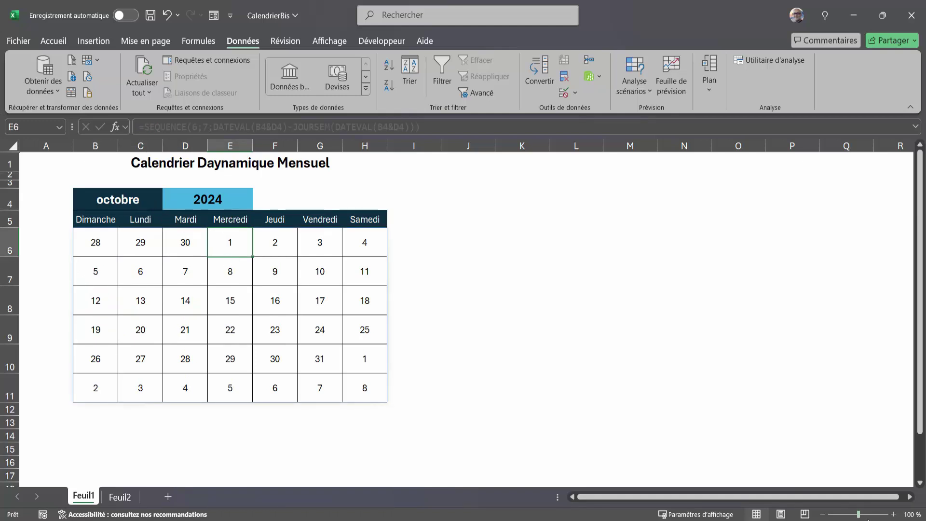
{"action": "key", "text": "super+n"}
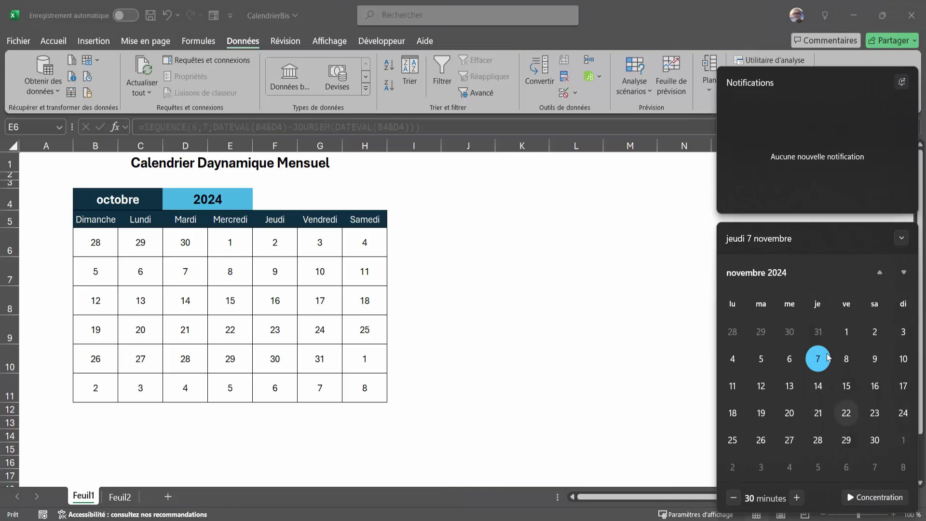
{"action": "left_click", "coordinate": [879, 273]}
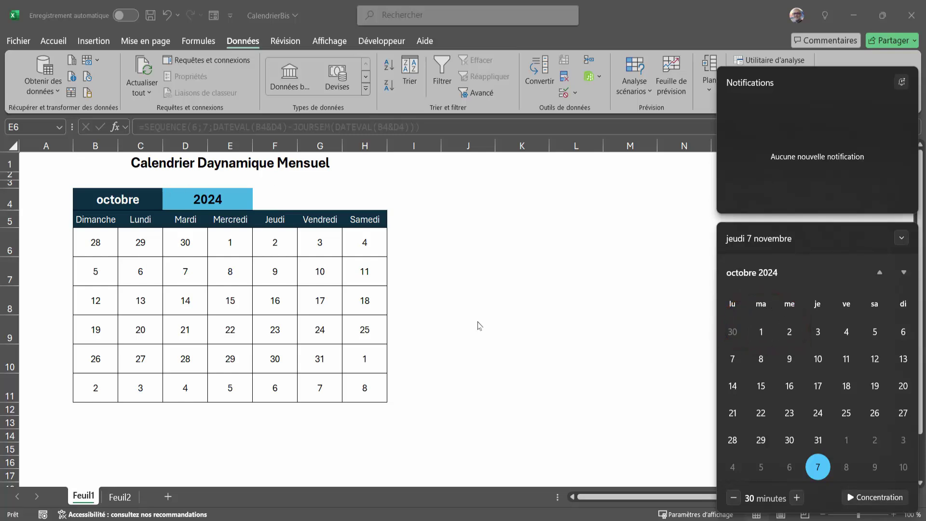
{"action": "left_click", "coordinate": [269, 307]}
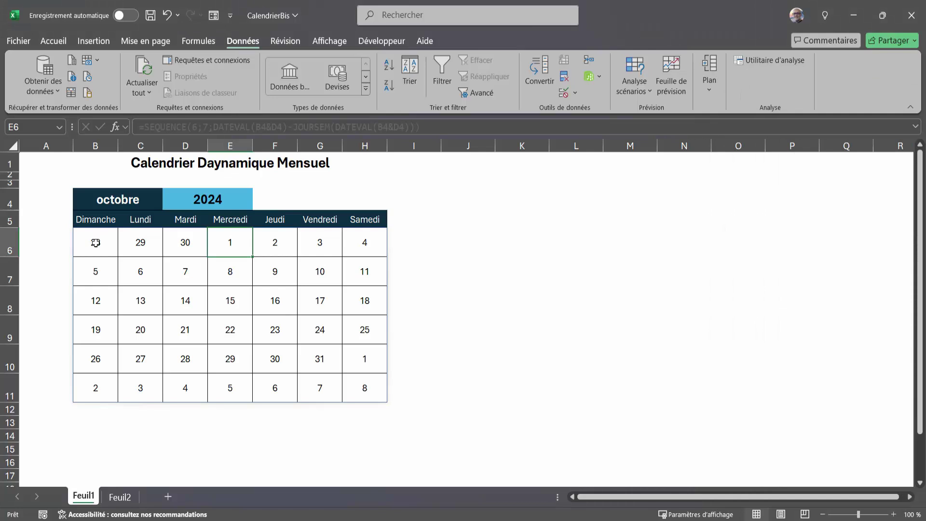
{"action": "left_click", "coordinate": [96, 243]}
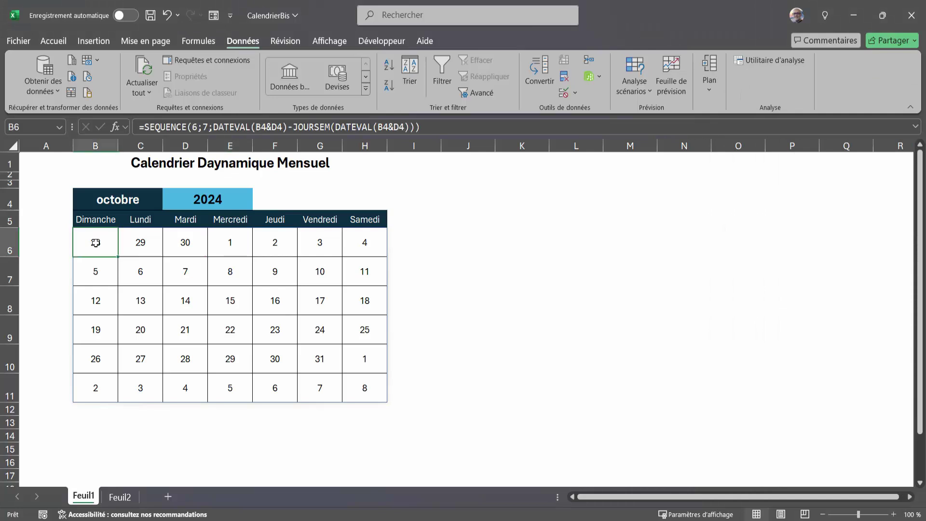
Append +1 to B6's SEQUENCE formula, then check October 1's weekday in the Windows calendar.
{"action": "double_click", "coordinate": [95, 243]}
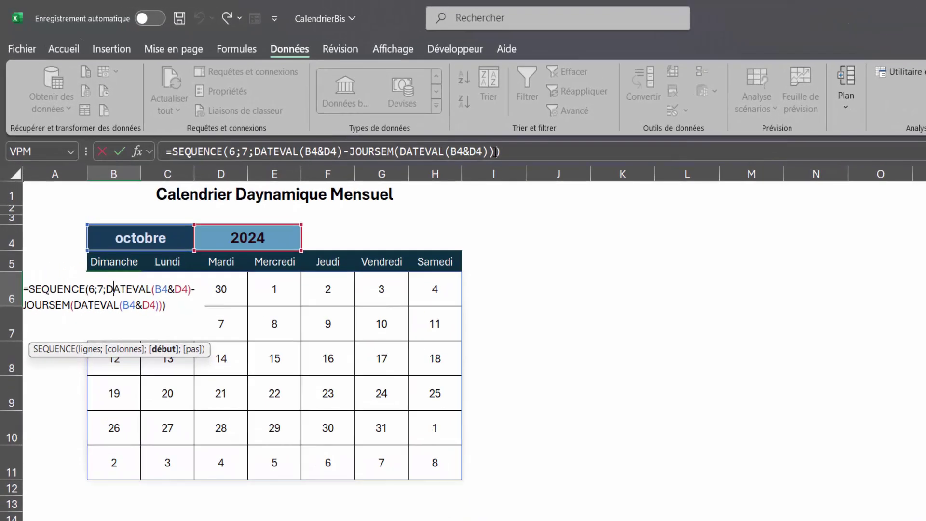
{"action": "left_click", "coordinate": [496, 151]}
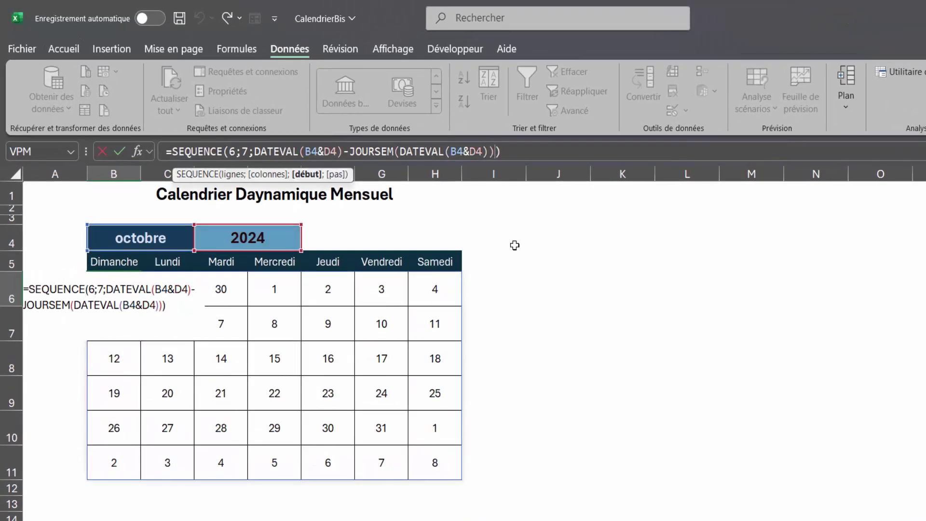
{"action": "type", "text": "+1"}
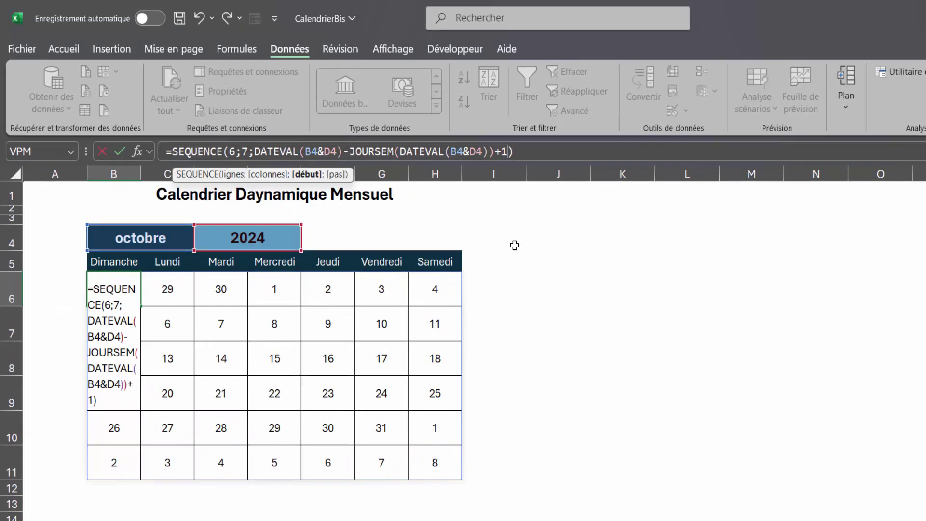
{"action": "key", "text": "Return"}
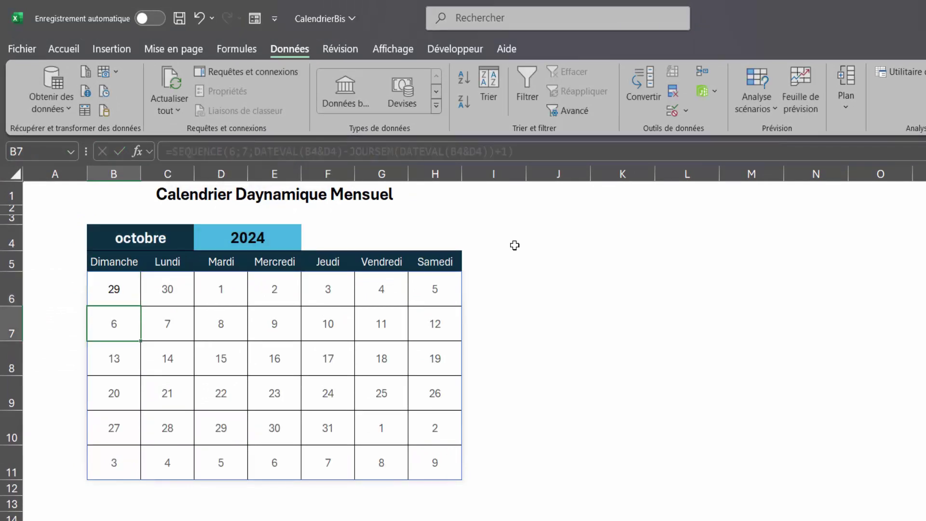
{"action": "left_click", "coordinate": [232, 291]}
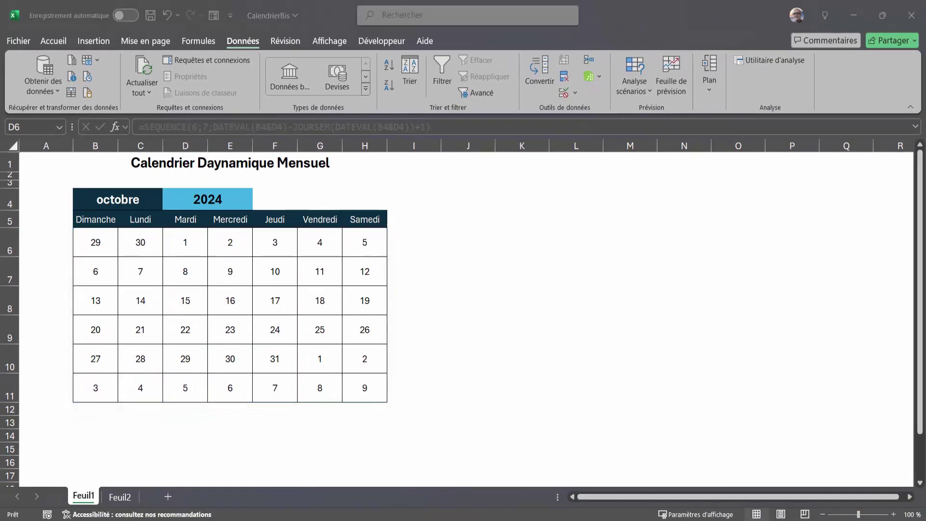
{"action": "key", "text": "super+n"}
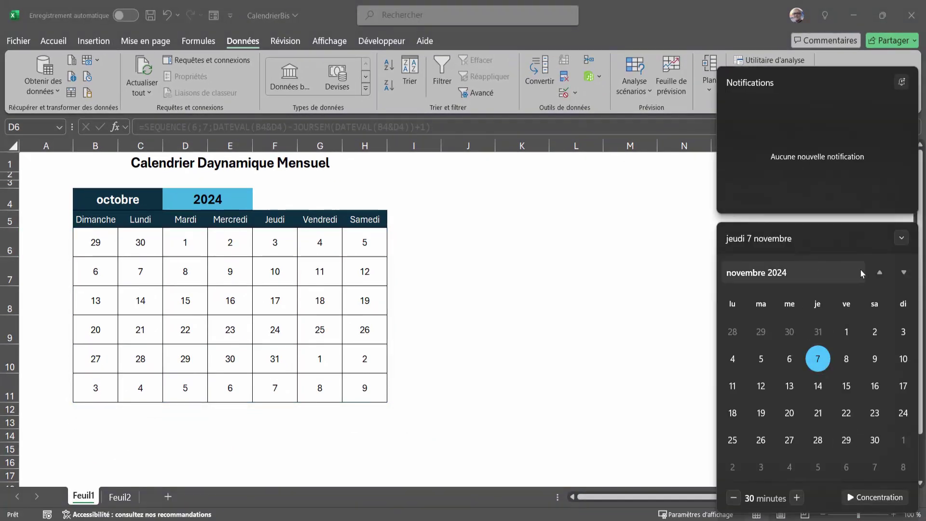
{"action": "left_click", "coordinate": [881, 271]}
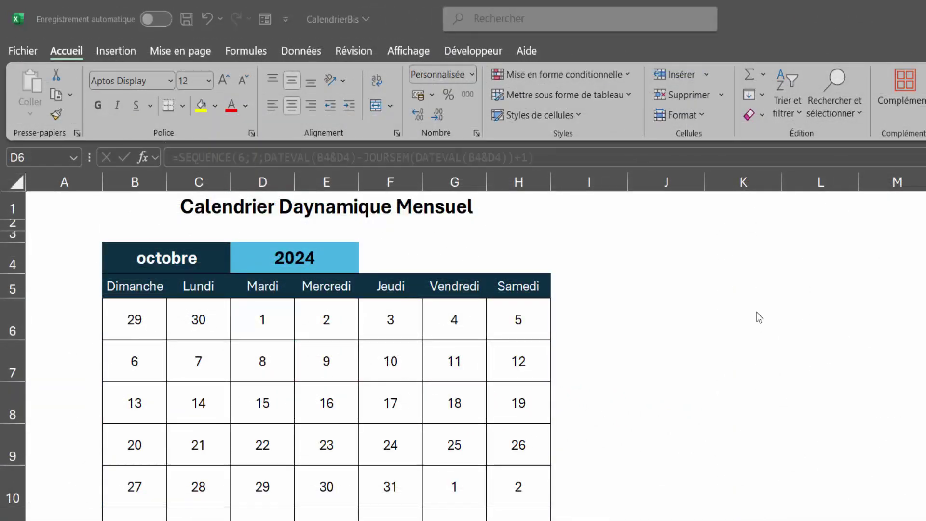
{"action": "left_click", "coordinate": [132, 321]}
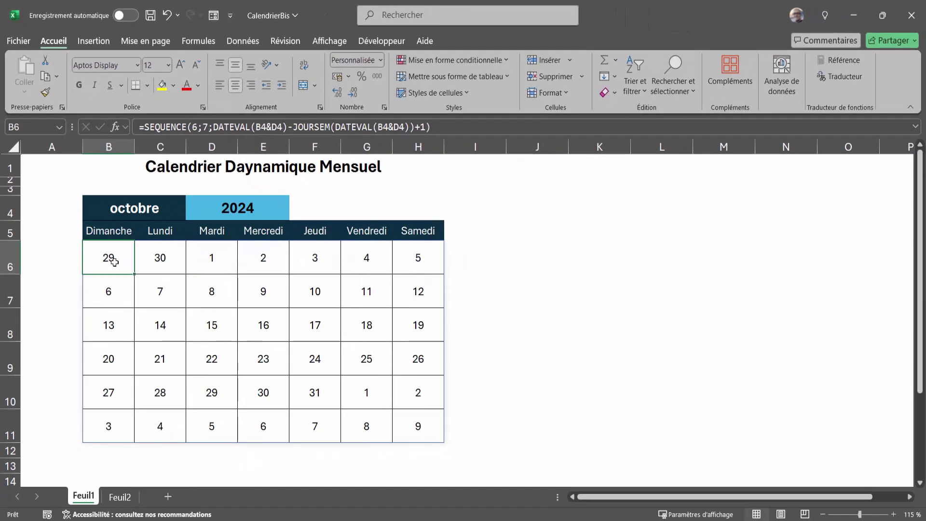
{"action": "double_click", "coordinate": [113, 262]}
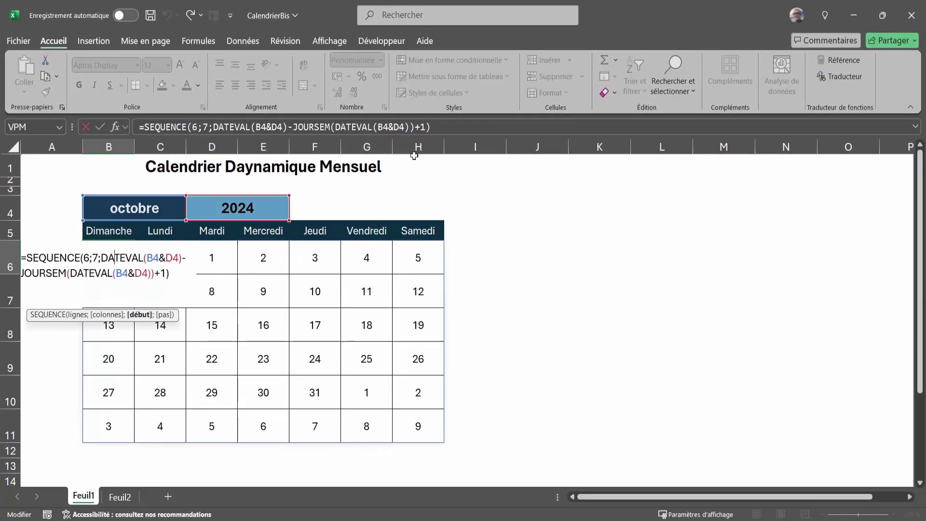
{"action": "left_click", "coordinate": [409, 127]}
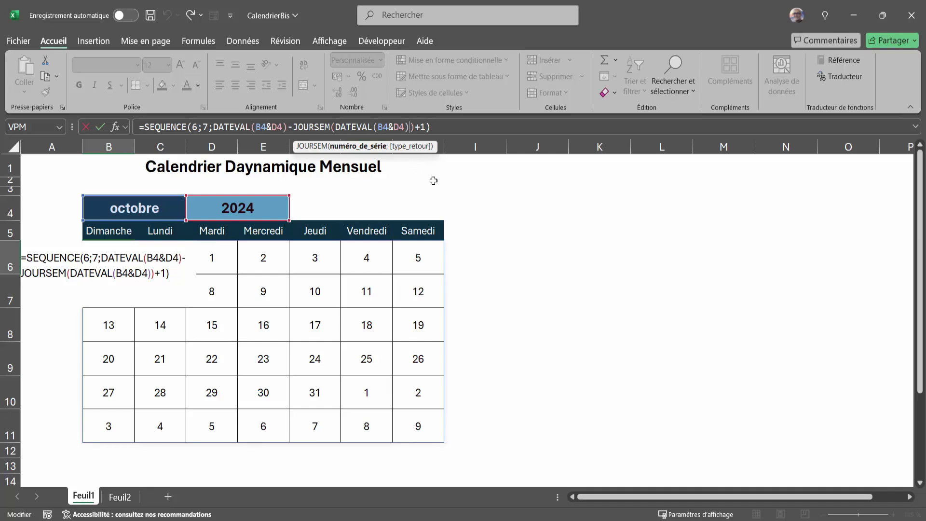
{"action": "type", "text": ";"}
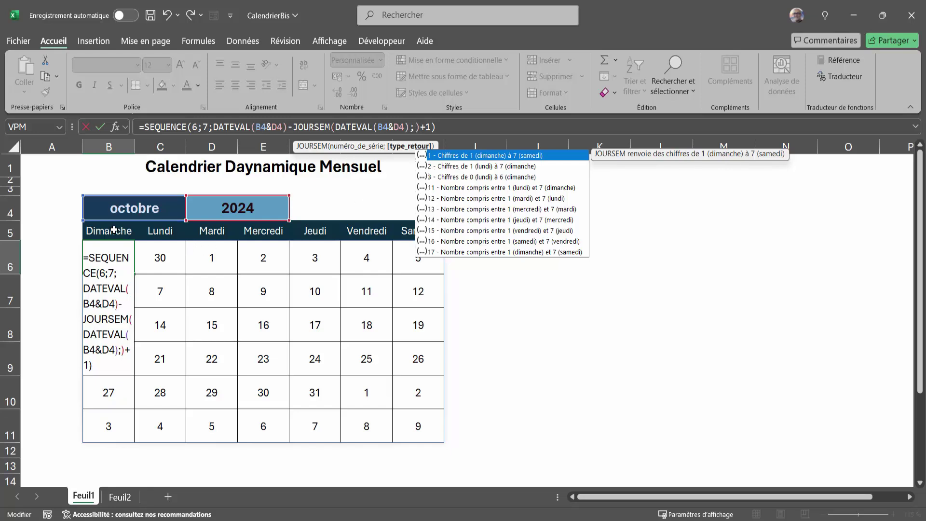
{"action": "key", "text": "BackSpace"}
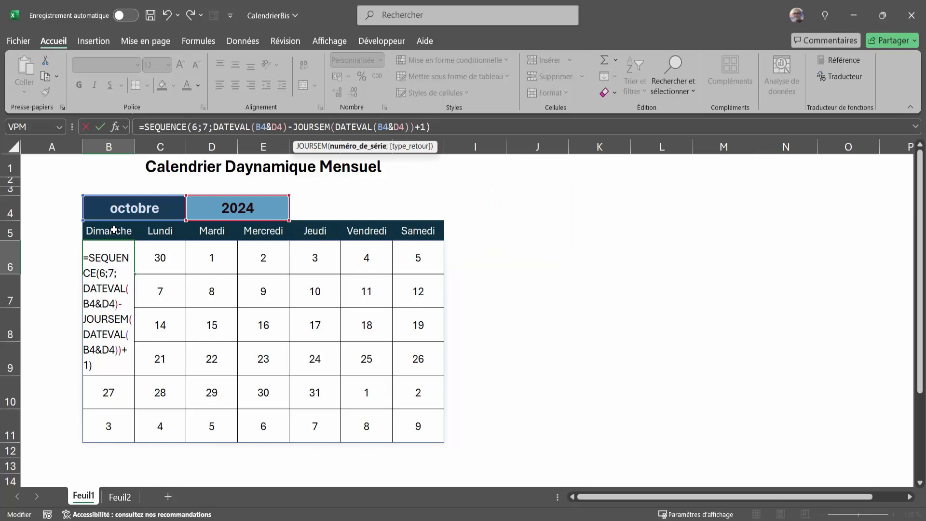
{"action": "key", "text": "Return"}
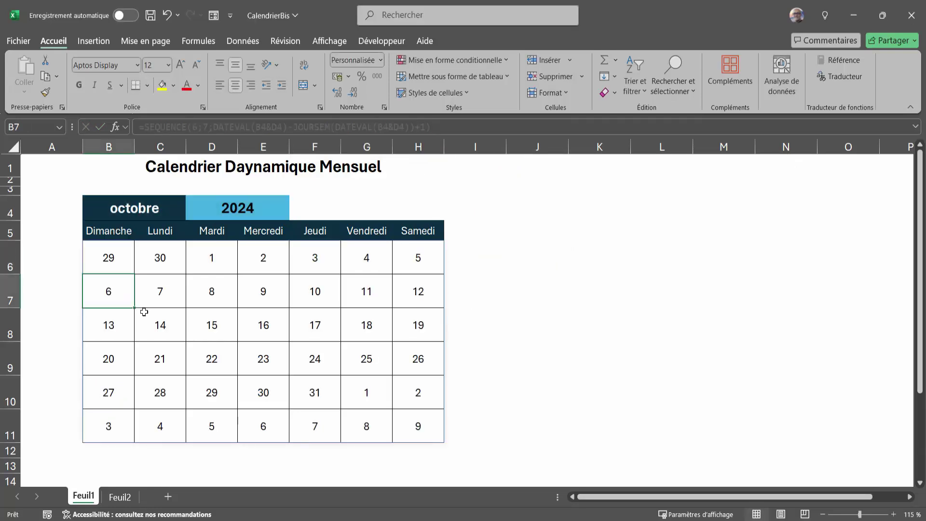
{"action": "left_click", "coordinate": [212, 261]}
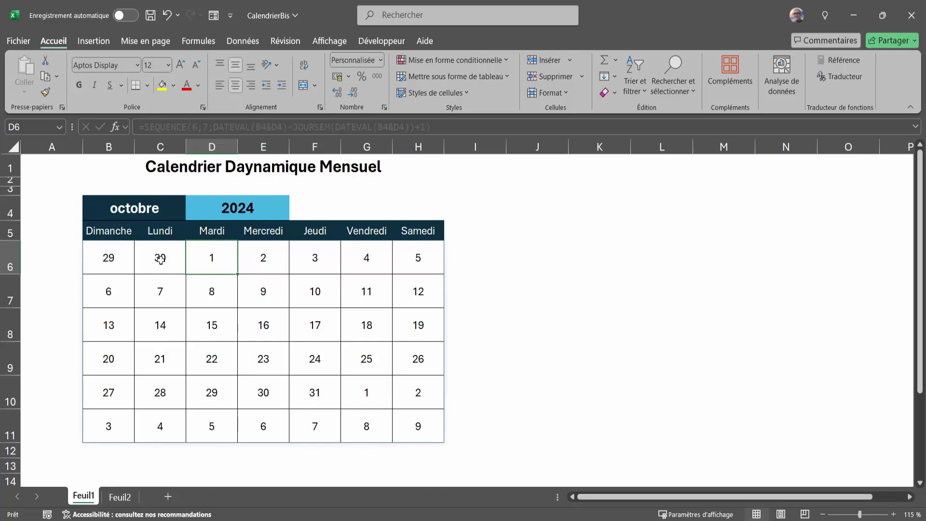
{"action": "left_click", "coordinate": [372, 396]}
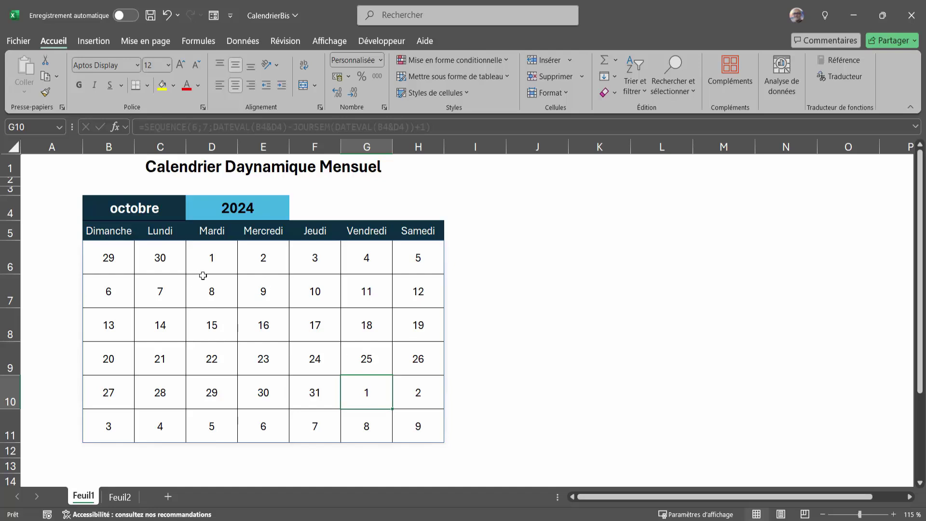
Select the date range B6:H11 holding all 42 calendar days.
{"action": "mouse_move", "coordinate": [106, 258]}
{"action": "left_mouse_down"}
{"action": "mouse_move", "coordinate": [385, 267]}
{"action": "mouse_move", "coordinate": [420, 426]}
{"action": "left_mouse_up"}
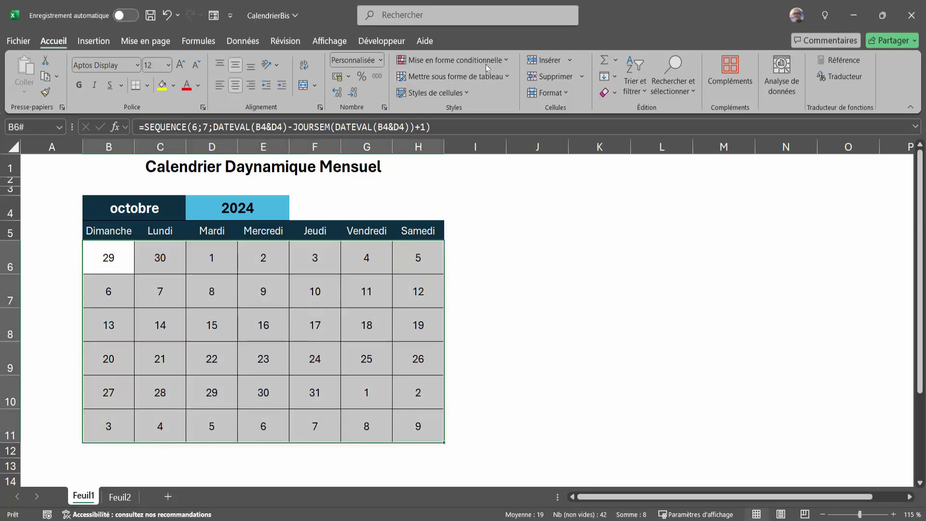
Start a new formula-based conditional formatting rule for the selected date grid.
{"action": "left_click", "coordinate": [508, 61]}
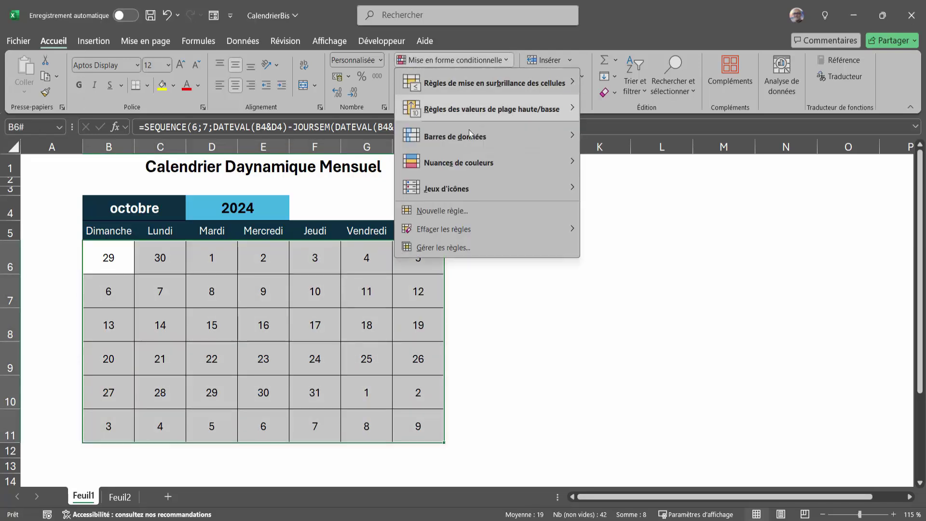
{"action": "left_click", "coordinate": [442, 211]}
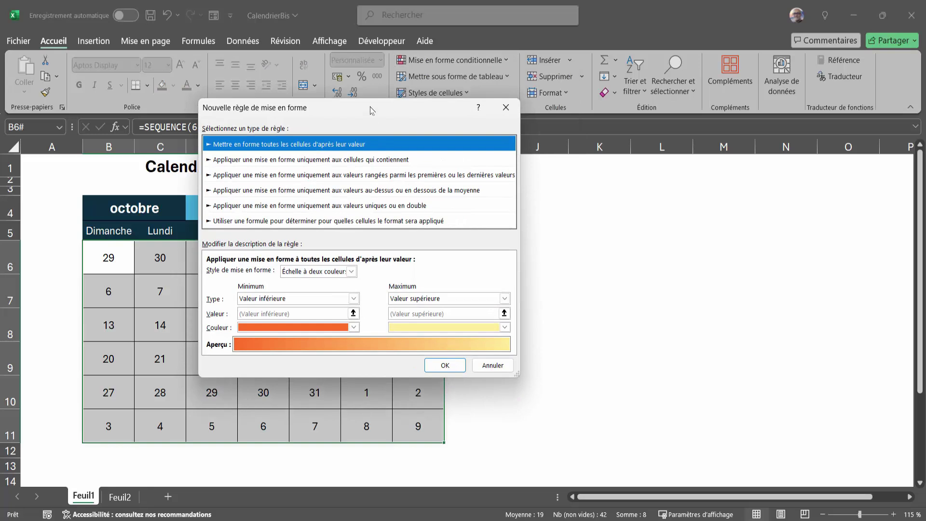
{"action": "left_click_drag", "start_coordinate": [372, 111], "coordinate": [467, 167]}
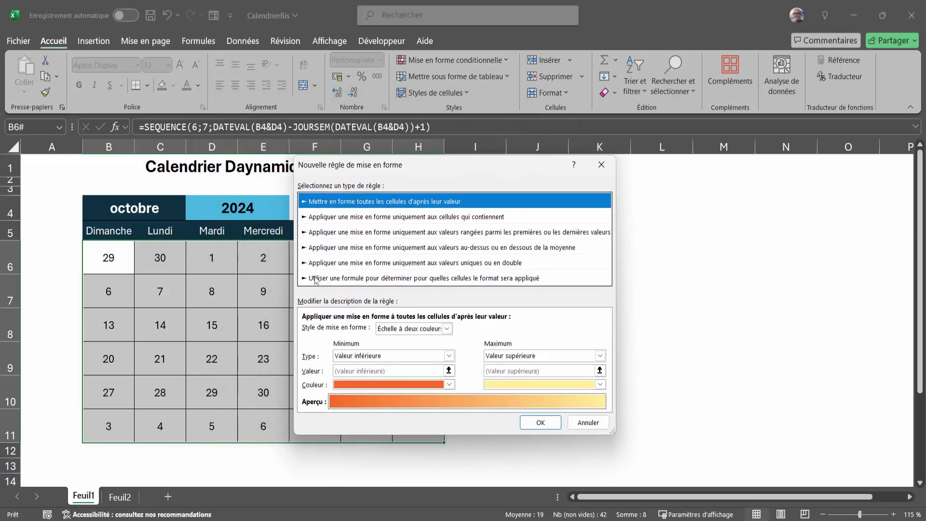
{"action": "left_click", "coordinate": [316, 279]}
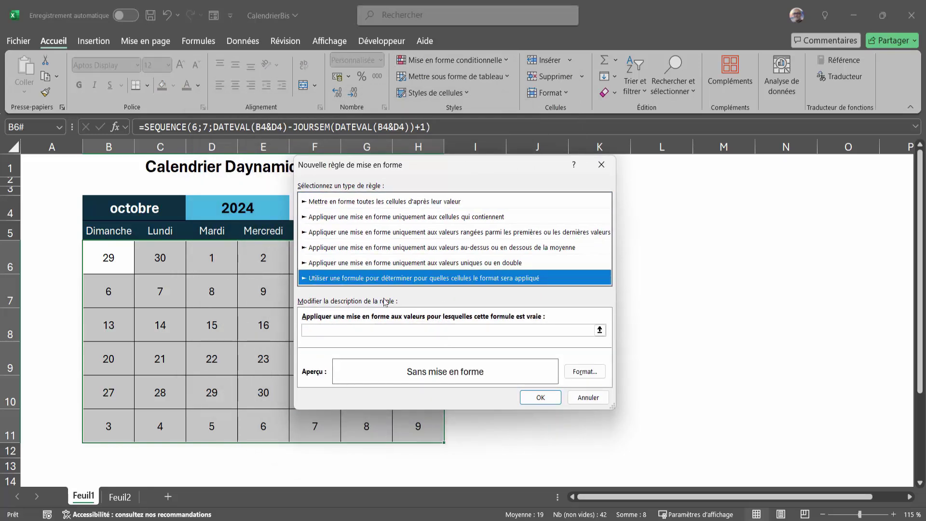
{"action": "left_click", "coordinate": [333, 328]}
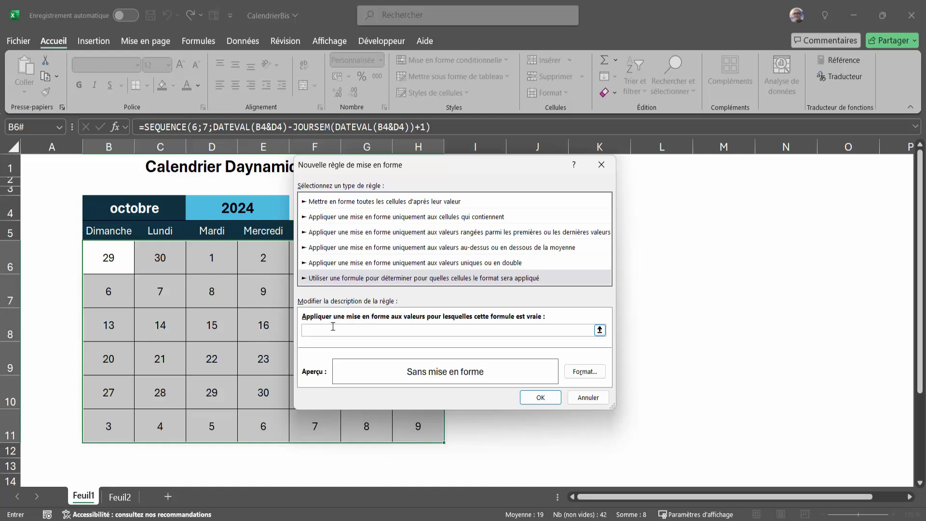
Enter the rule formula =MOIS(B6)<>MOIS($B$4&$D$4) and go to its format settings.
{"action": "type", "text": "=MOIS("}
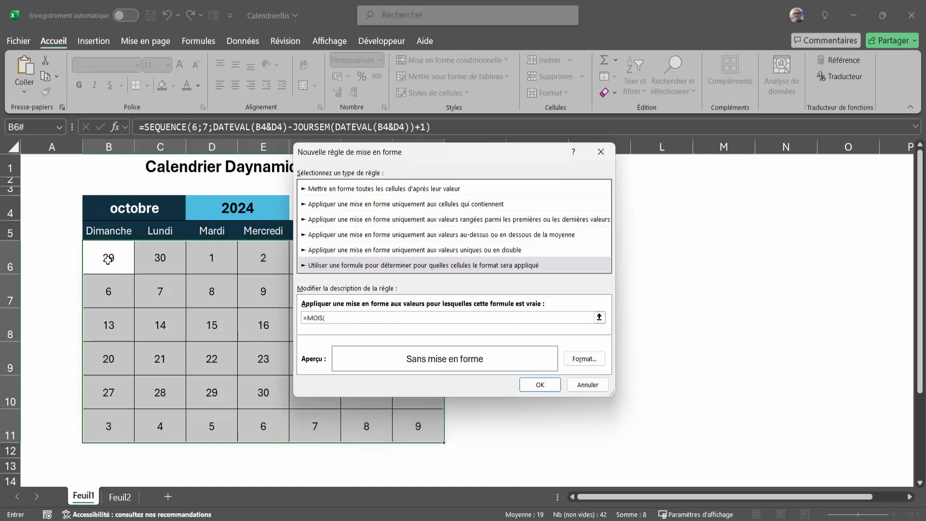
{"action": "left_click", "coordinate": [106, 260]}
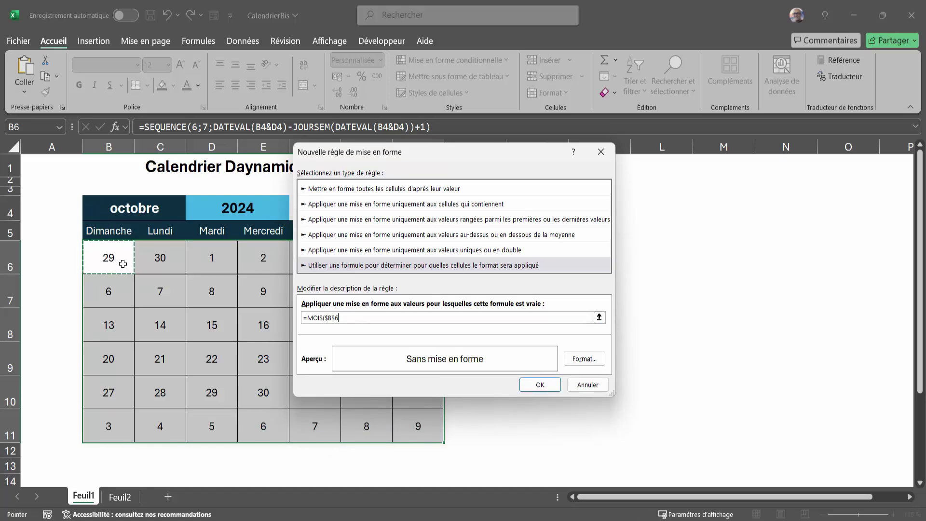
{"action": "type", "text": ")"}
{"action": "key", "text": "F4"}
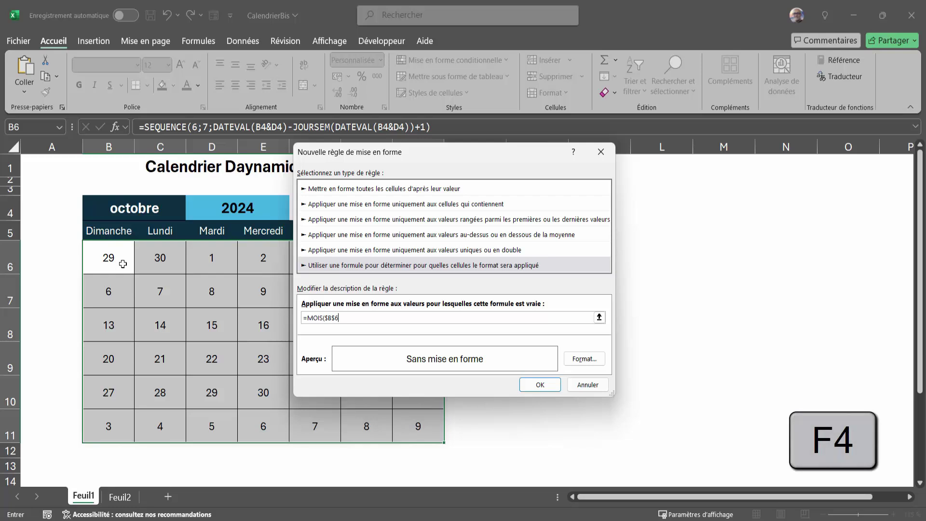
{"action": "key", "text": "F4"}
{"action": "type", "text": ")<>MOIS("}
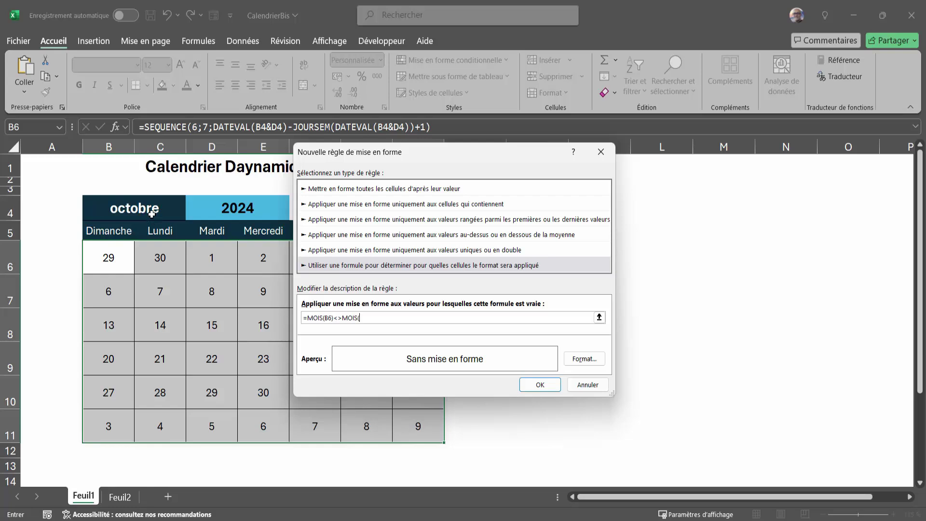
{"action": "left_click", "coordinate": [152, 218]}
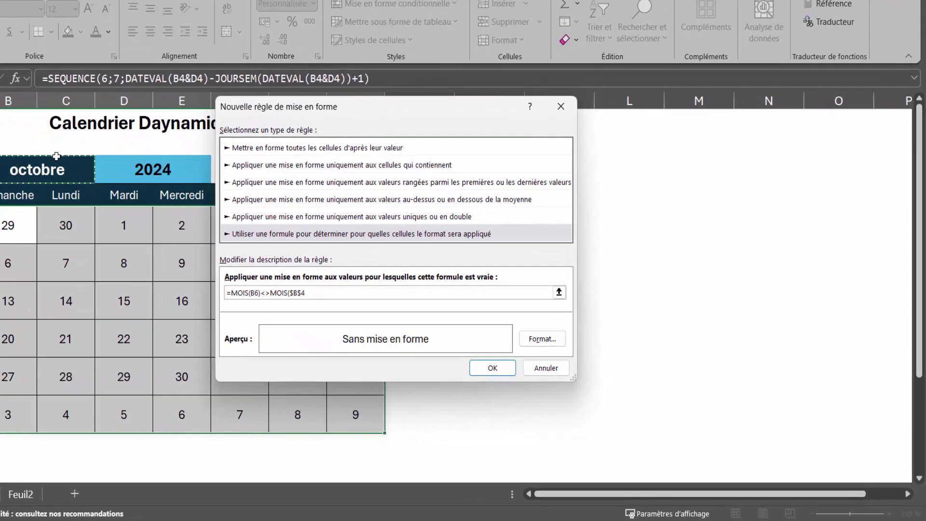
{"action": "type", "text": "&"}
{"action": "left_click", "coordinate": [153, 169]}
{"action": "type", "text": ")"}
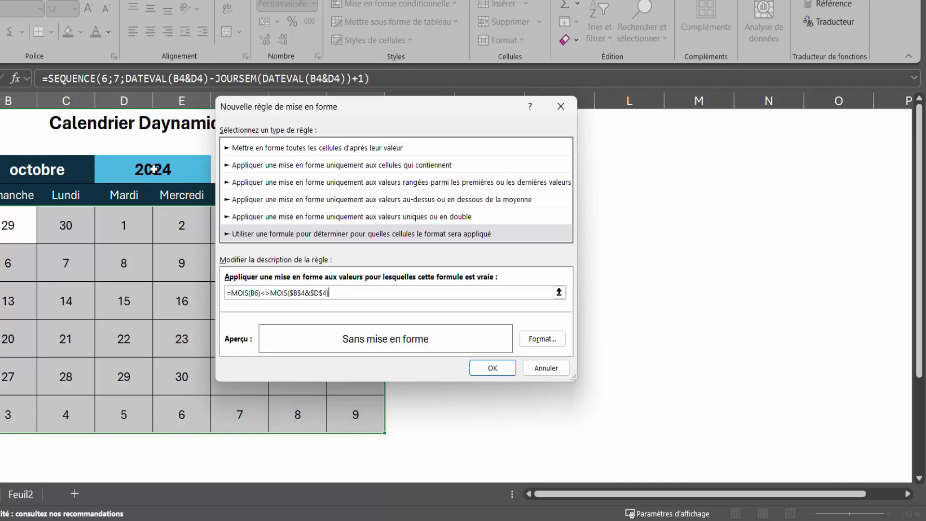
{"action": "left_click", "coordinate": [542, 339]}
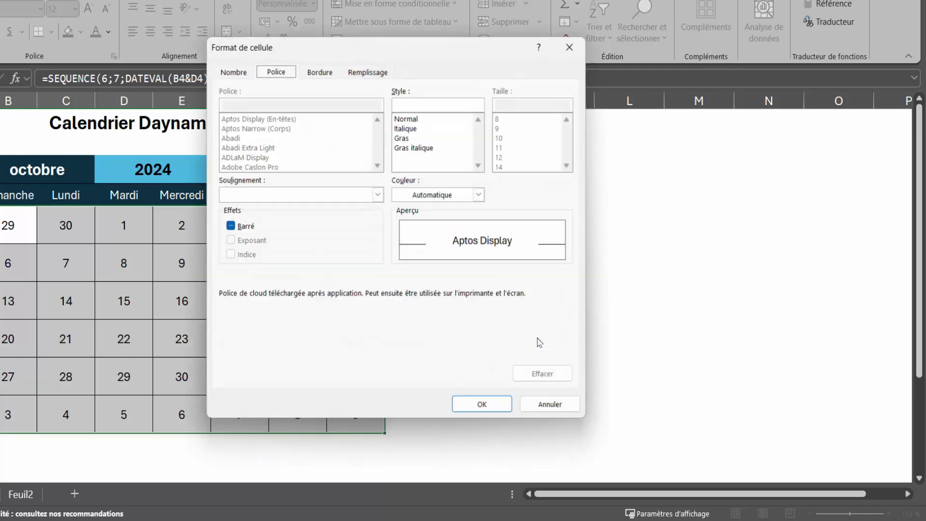
Give the rule a grey font colour and apply it, greying the days outside octobre.
{"action": "left_click_drag", "start_coordinate": [383, 47], "coordinate": [492, 83]}
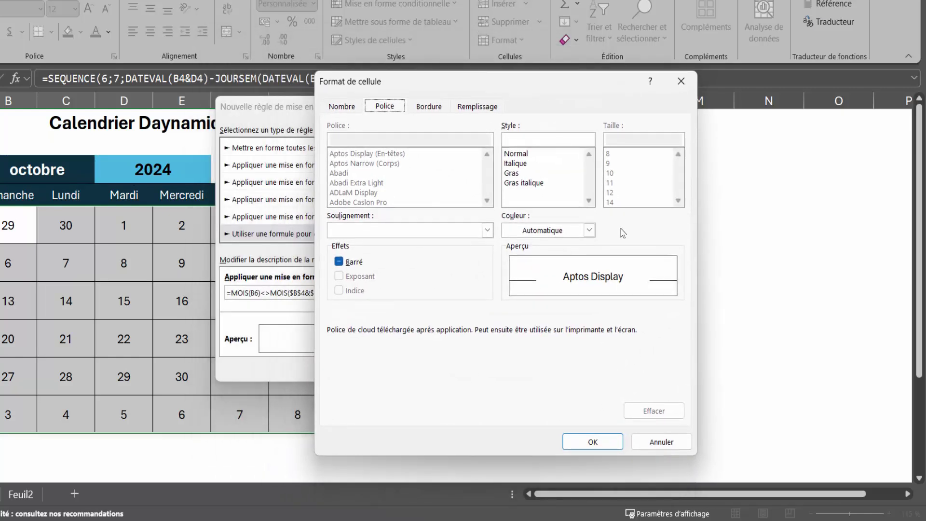
{"action": "left_click", "coordinate": [590, 231]}
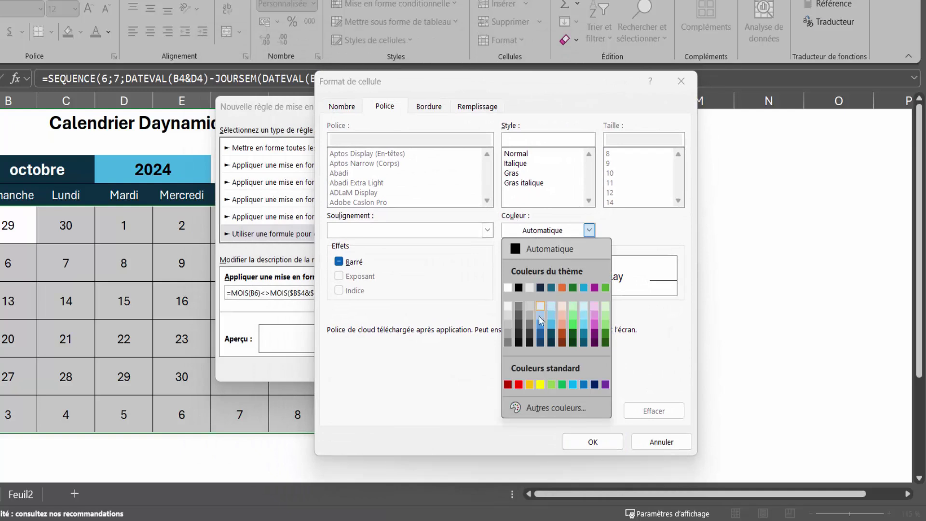
{"action": "left_click", "coordinate": [507, 344]}
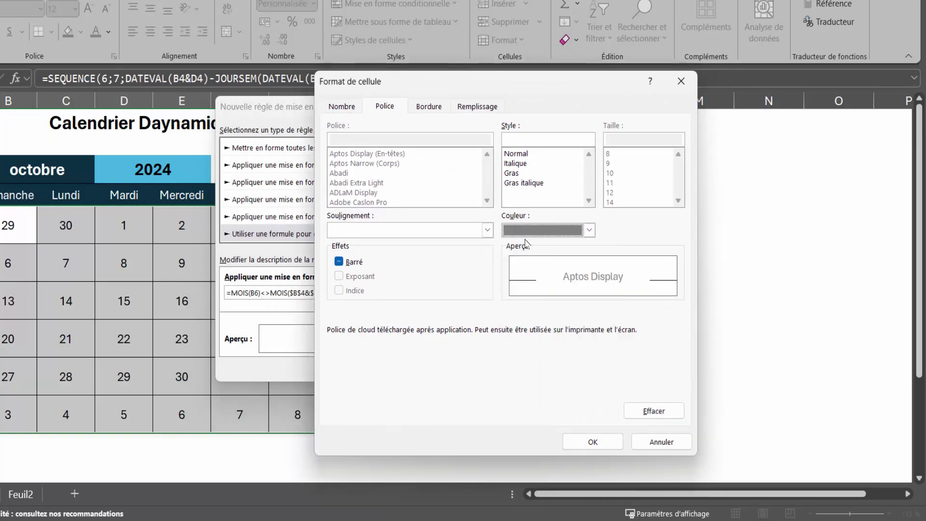
{"action": "left_click", "coordinate": [593, 442]}
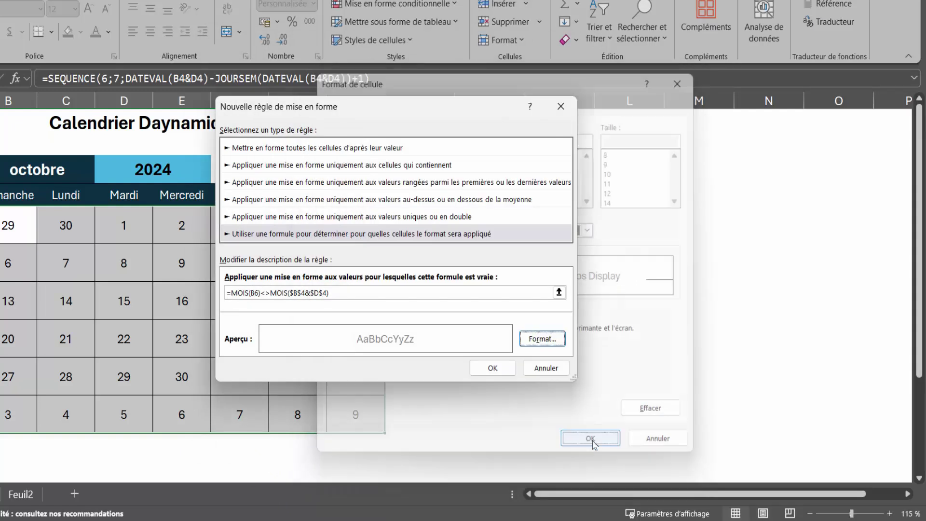
{"action": "left_click", "coordinate": [493, 368]}
{"action": "left_click", "coordinate": [554, 374]}
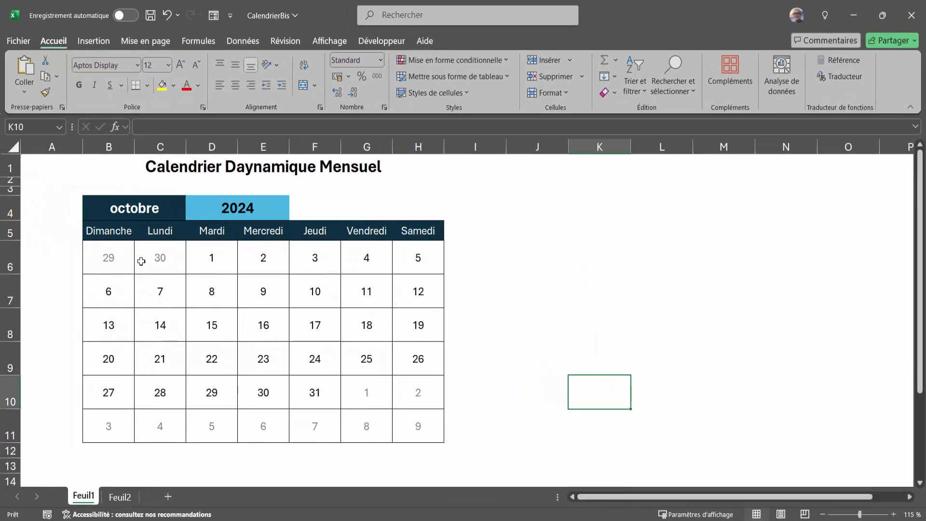
{"action": "left_click", "coordinate": [157, 216]}
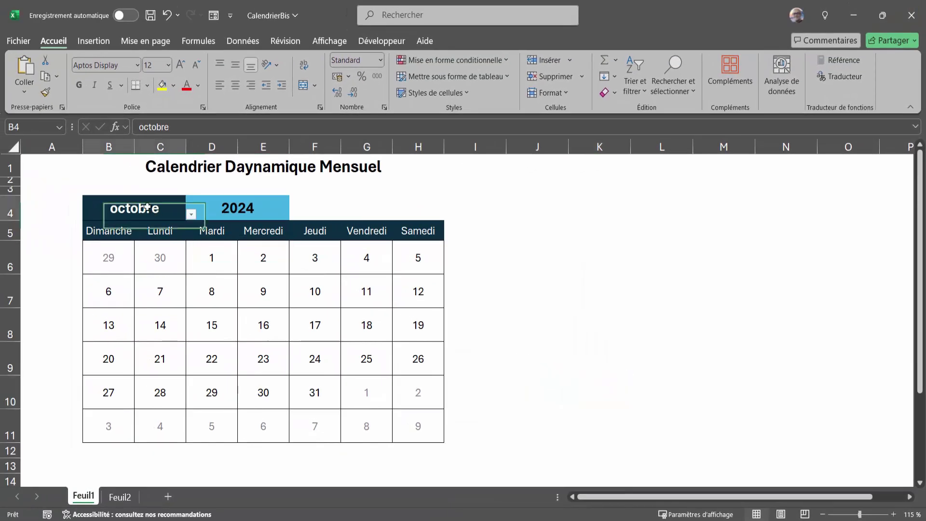
{"action": "left_click", "coordinate": [192, 214]}
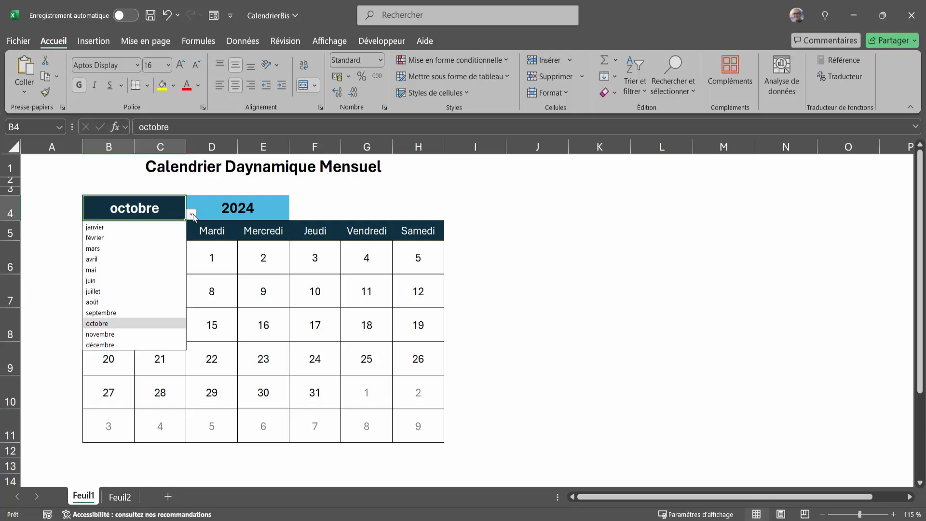
{"action": "left_click", "coordinate": [116, 312]}
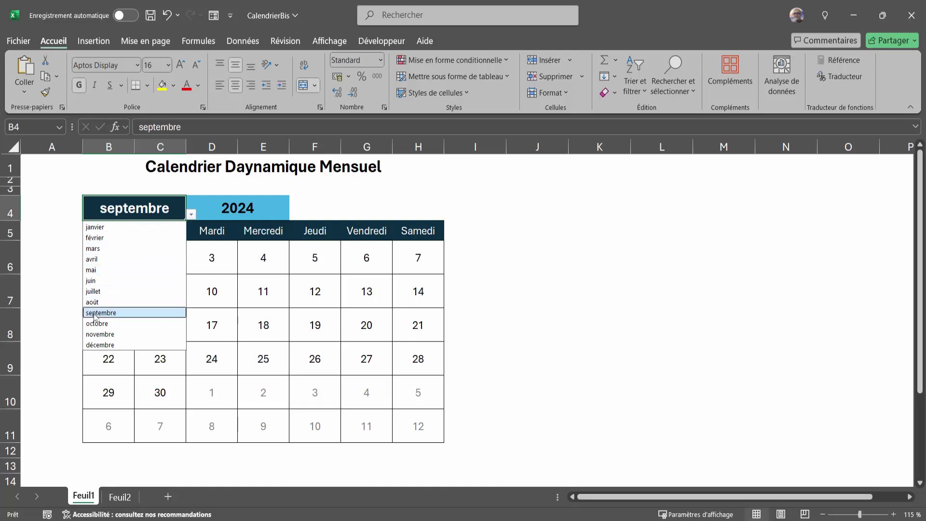
{"action": "left_click", "coordinate": [111, 323]}
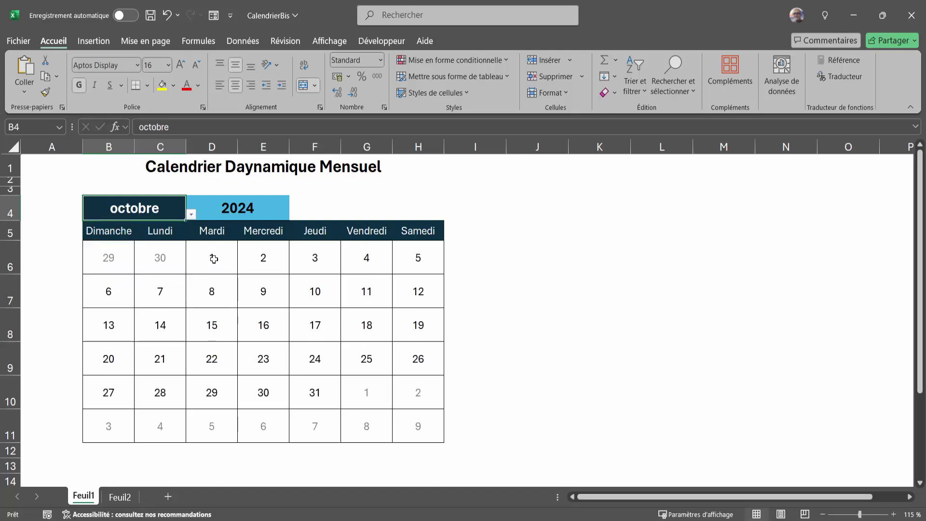
{"action": "left_click", "coordinate": [212, 257]}
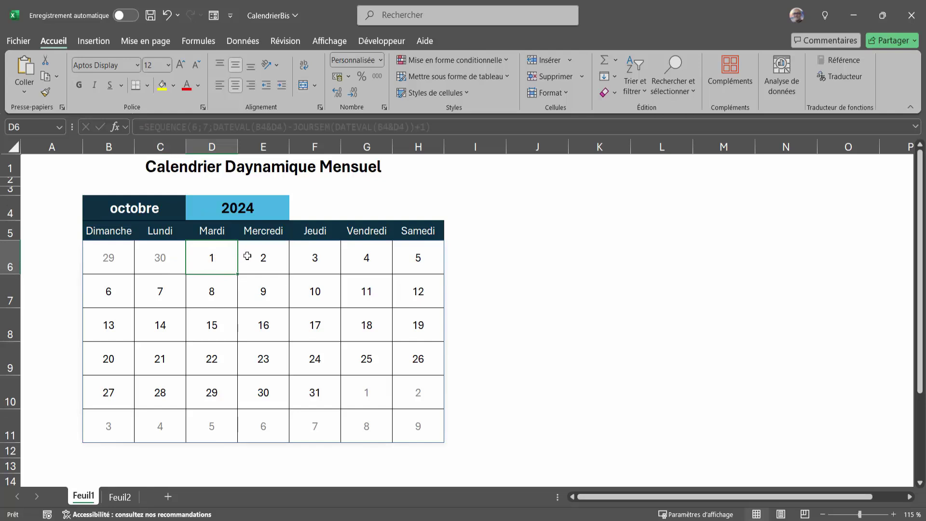
Select B6:H11 and start a second formula-based conditional formatting rule.
{"action": "mouse_move", "coordinate": [108, 259]}
{"action": "left_mouse_down"}
{"action": "mouse_move", "coordinate": [371, 276]}
{"action": "mouse_move", "coordinate": [419, 393]}
{"action": "mouse_move", "coordinate": [424, 440]}
{"action": "left_mouse_up"}
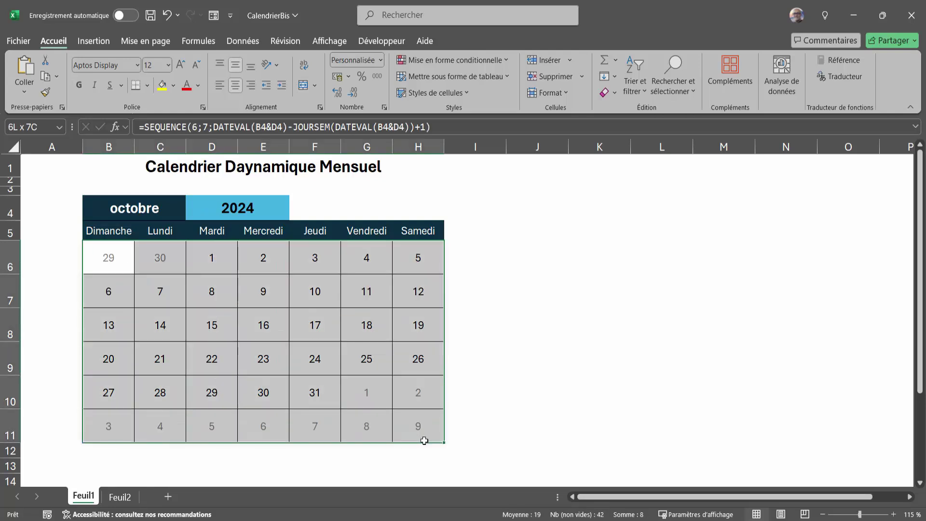
{"action": "left_click", "coordinate": [507, 60]}
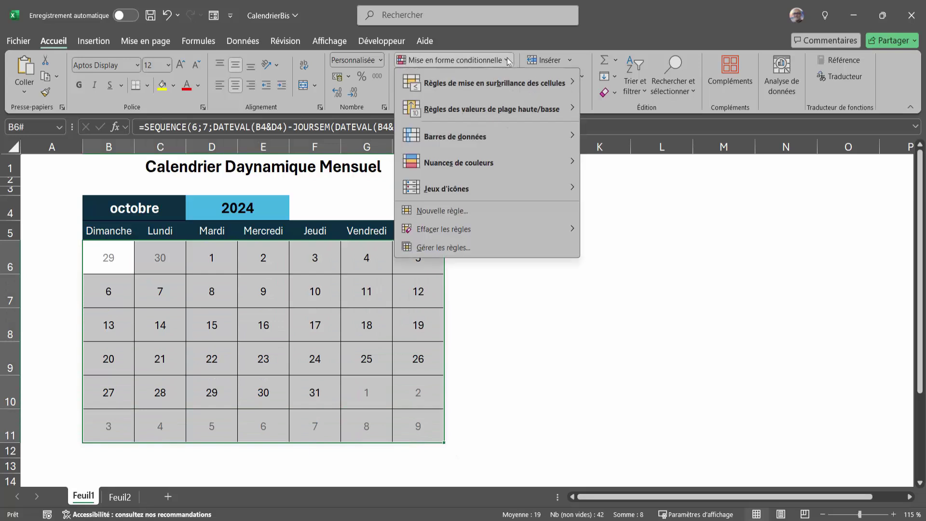
{"action": "left_click", "coordinate": [442, 211]}
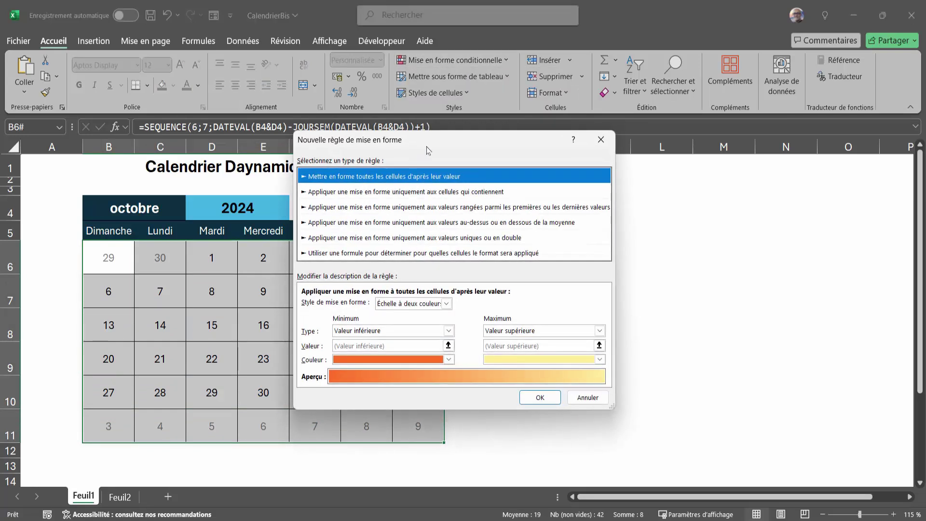
{"action": "left_click_drag", "start_coordinate": [427, 151], "coordinate": [465, 177]}
{"action": "left_click", "coordinate": [370, 280]}
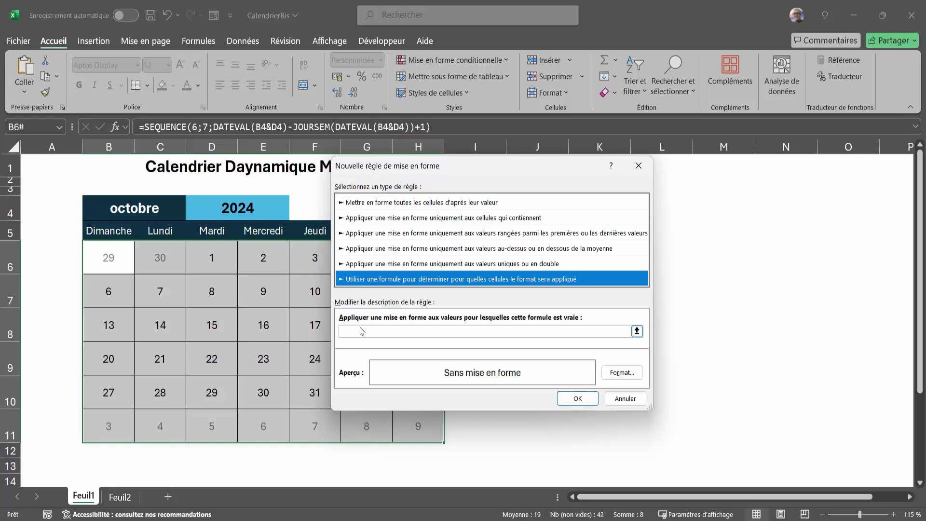
{"action": "left_click", "coordinate": [362, 329]}
Enter the rule formula =MOIS(B6)=MOIS($B$4&$D$4).
{"action": "type", "text": "="}
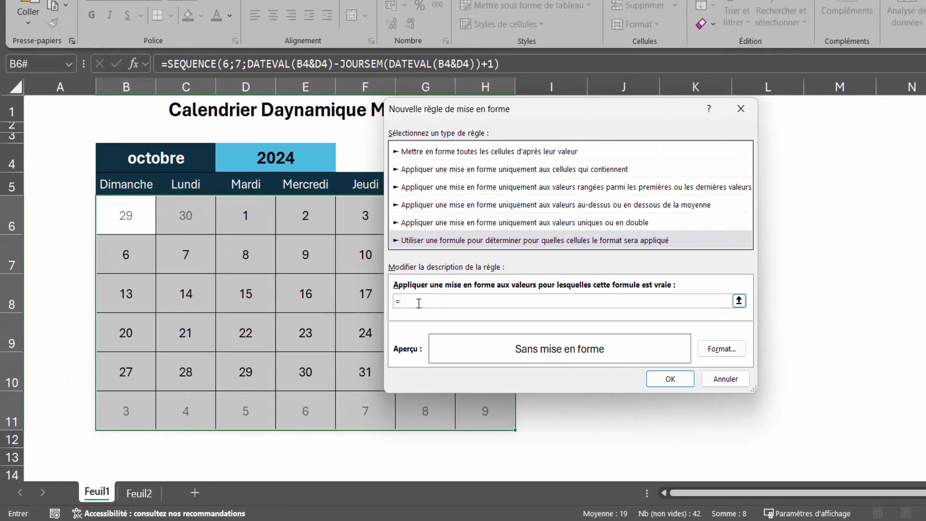
{"action": "type", "text": "MOIS("}
{"action": "left_click", "coordinate": [122, 223]}
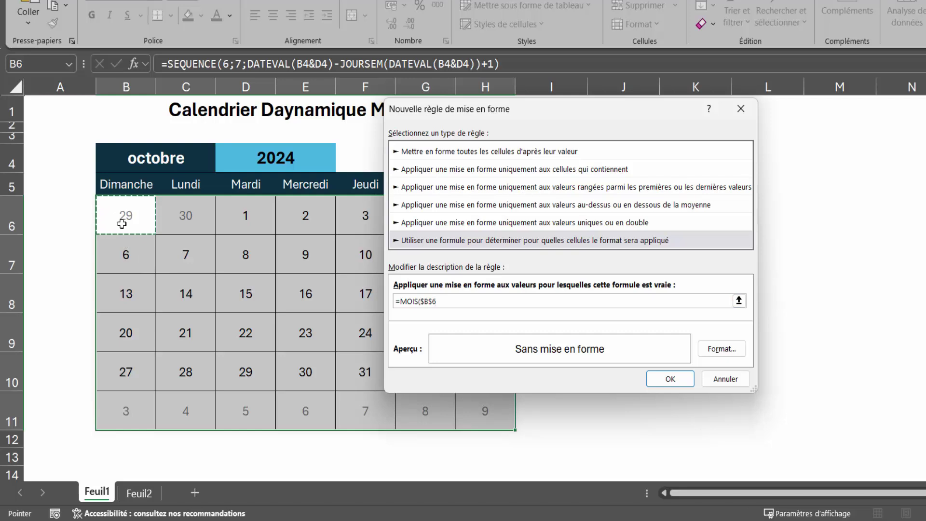
{"action": "key", "text": "F4"}
{"action": "key", "text": "F4"}
{"action": "key", "text": "F4"}
{"action": "type", "text": ")=MOI"}
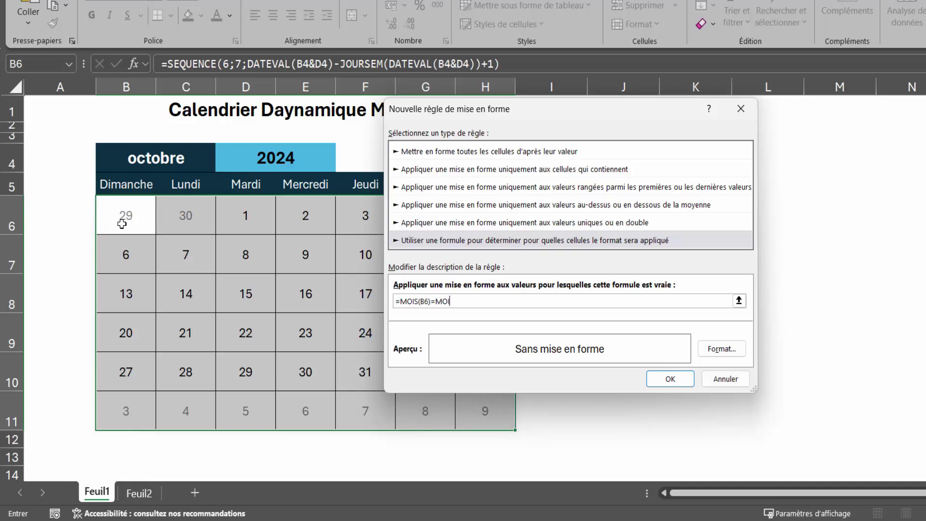
{"action": "left_click", "coordinate": [164, 159]}
{"action": "type", "text": "&"}
{"action": "left_click", "coordinate": [243, 164]}
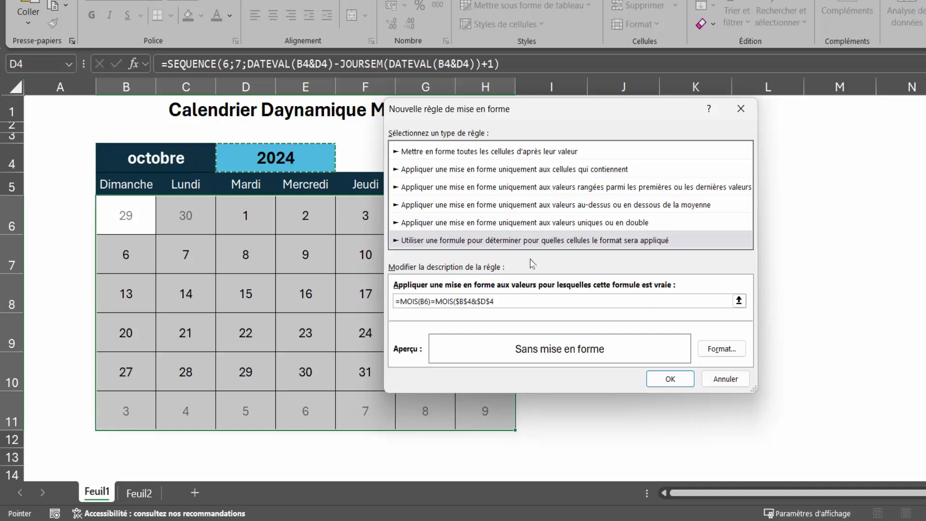
Format matching days in bold and apply the rule.
{"action": "left_click", "coordinate": [727, 350]}
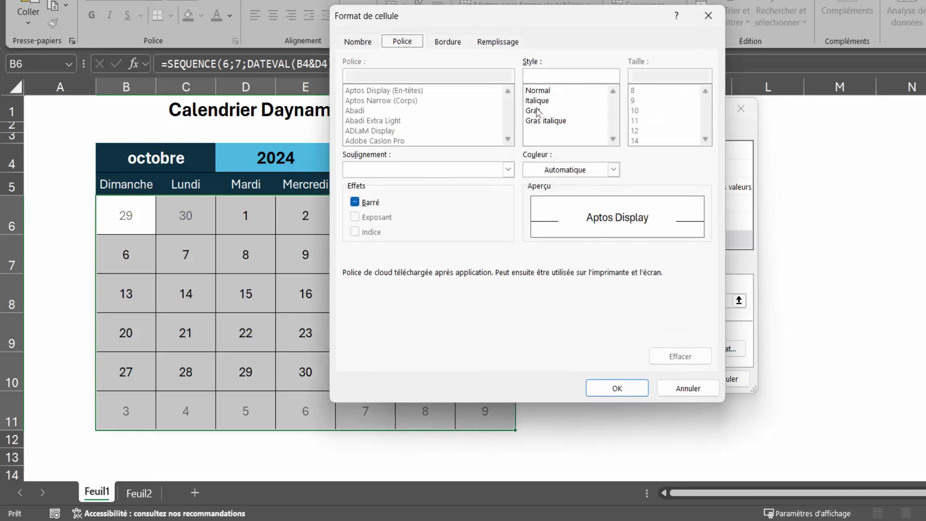
{"action": "left_click", "coordinate": [533, 110]}
{"action": "left_click", "coordinate": [619, 388]}
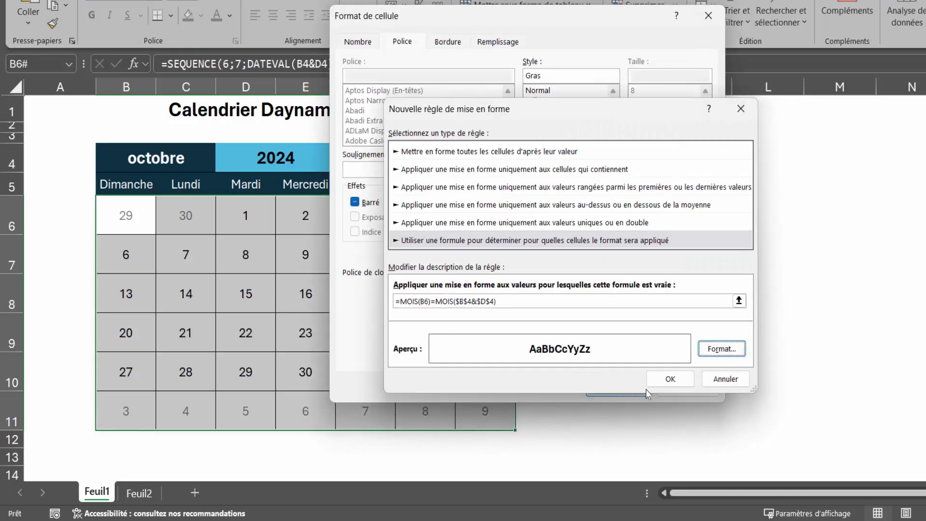
{"action": "left_click", "coordinate": [670, 379]}
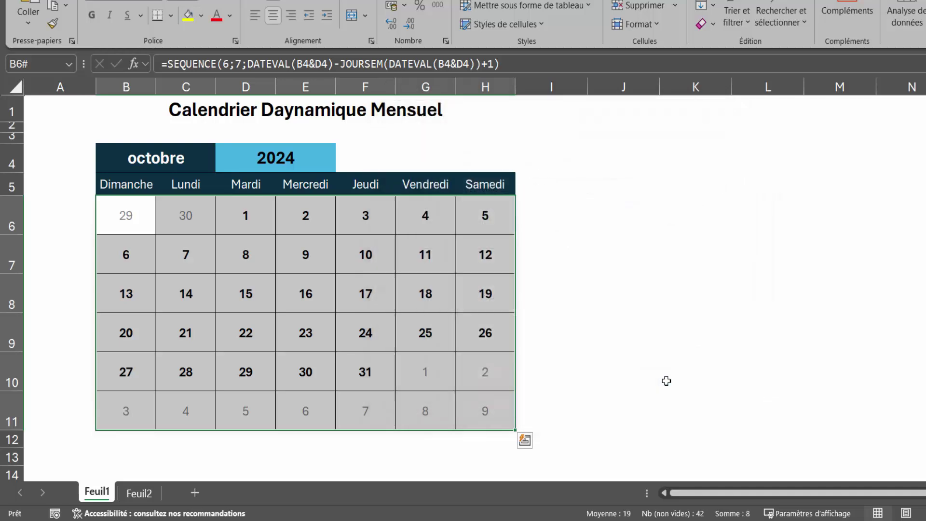
Switch the month to novembre and compare G6's 1st against the Windows calendar.
{"action": "left_click", "coordinate": [687, 398]}
{"action": "left_click", "coordinate": [182, 209]}
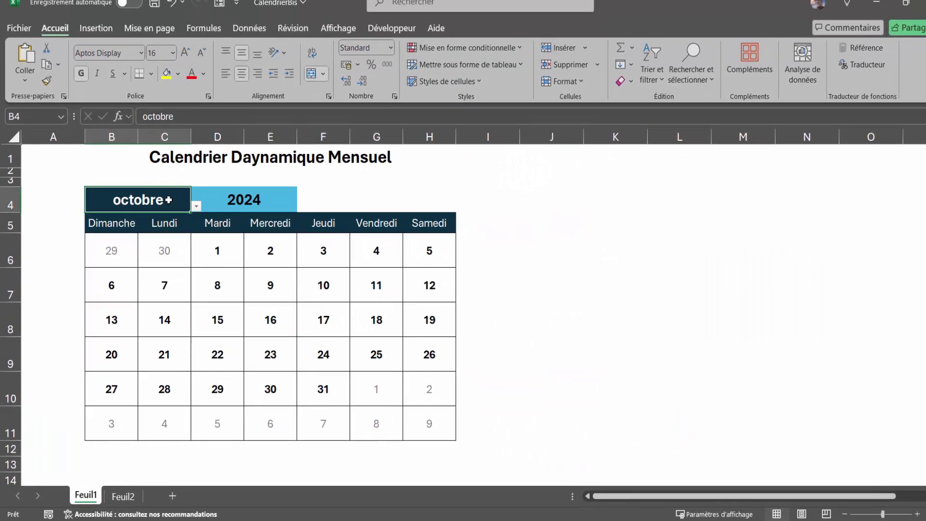
{"action": "left_click", "coordinate": [191, 217]}
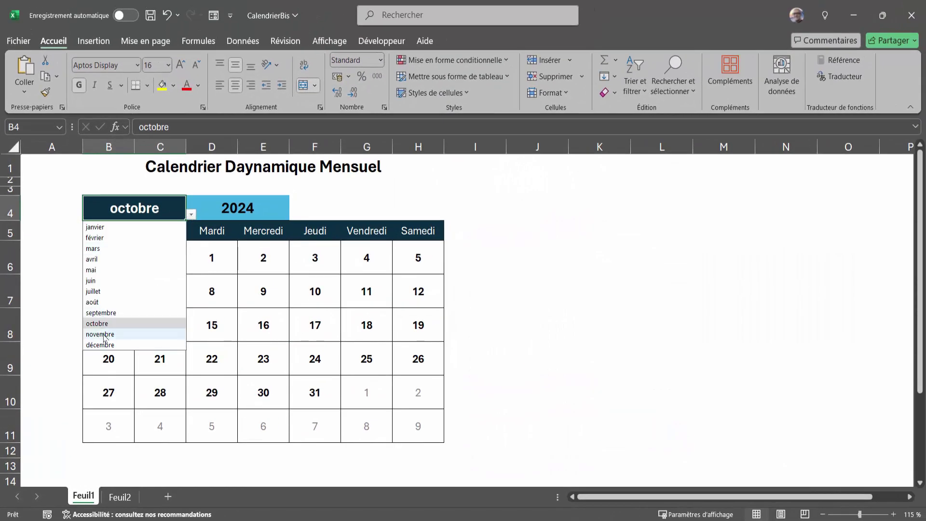
{"action": "left_click", "coordinate": [100, 335]}
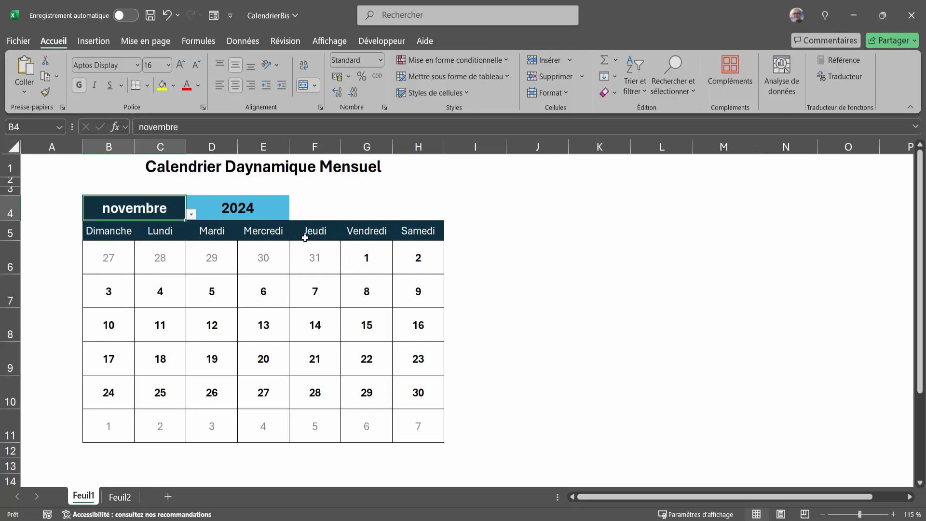
{"action": "left_click", "coordinate": [375, 267]}
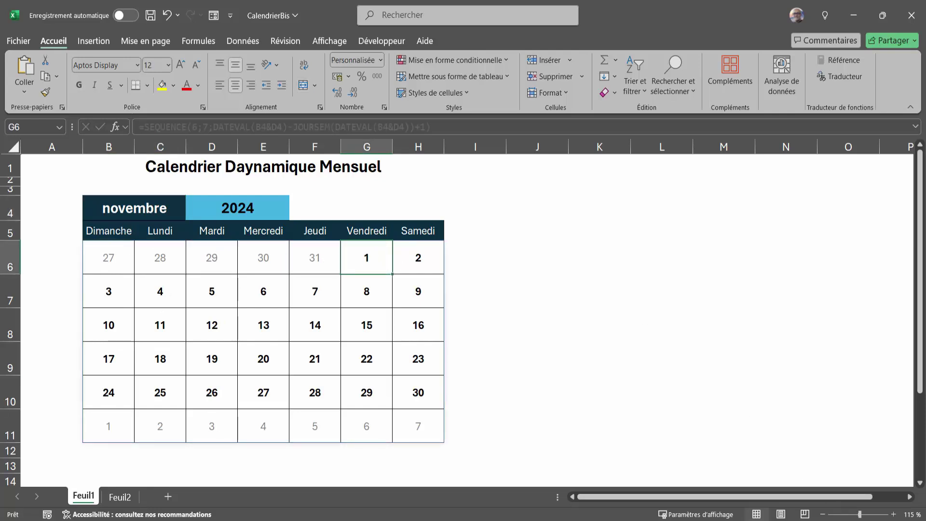
{"action": "key", "text": "super+n"}
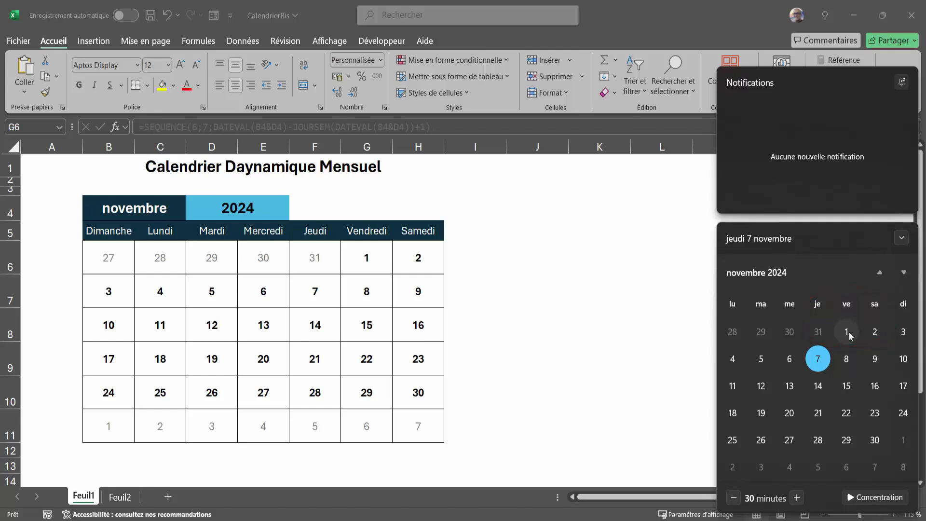
Close the Windows calendar flyout after confirming 1 November 2024 is a Friday.
{"action": "left_click", "coordinate": [616, 314]}
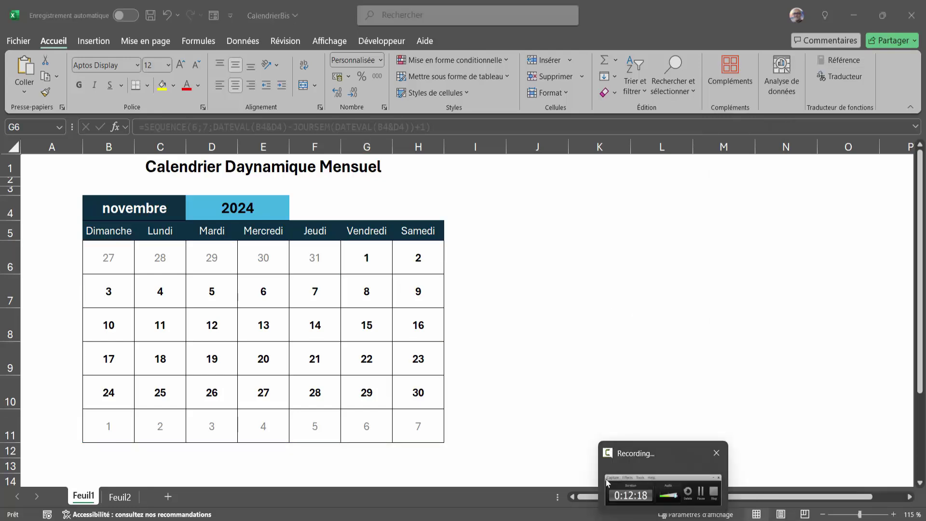